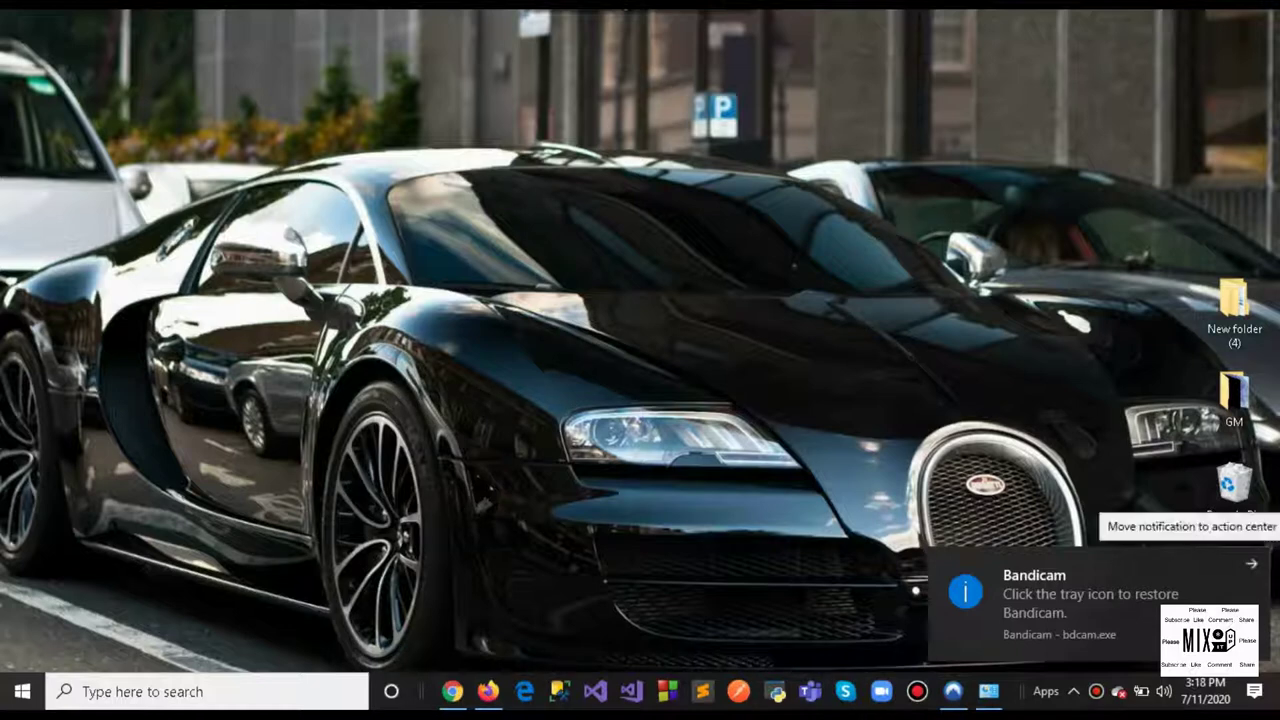
Close the Bandicam toast notification so the desktop is clear
click(1251, 564)
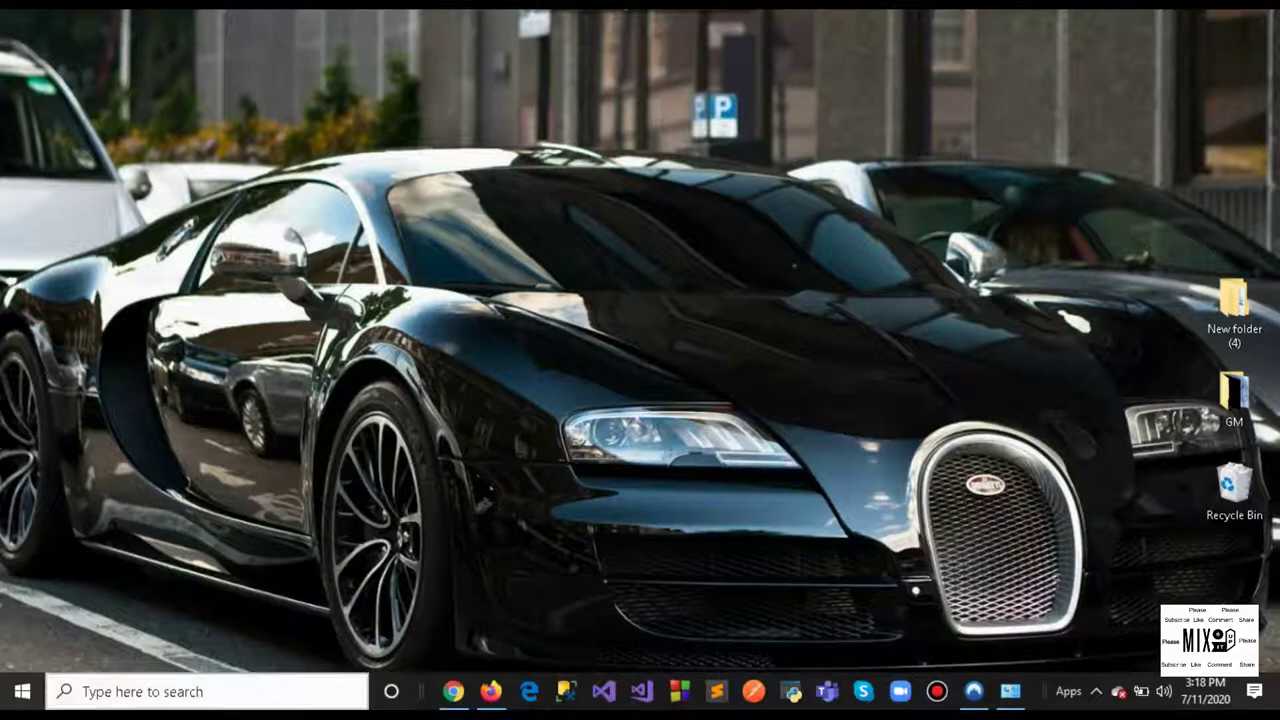
Open Control Panel by searching for 'cont'
click(200, 691)
text(co)
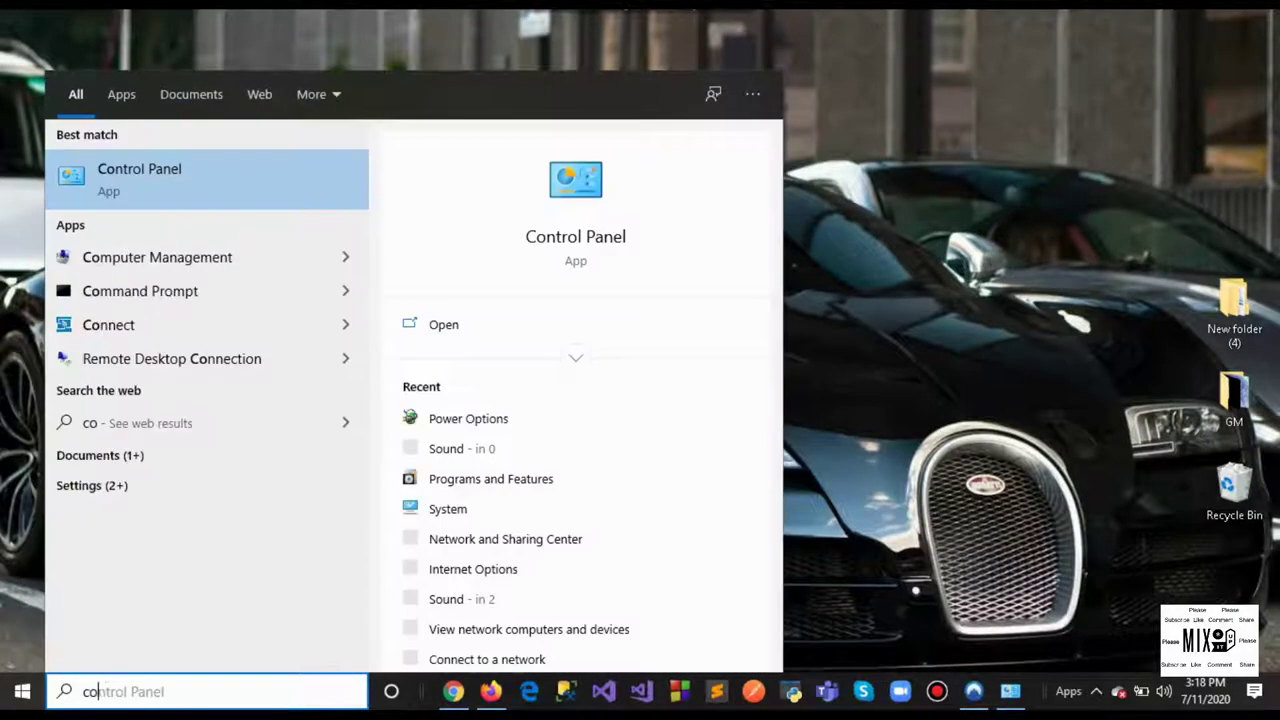
text(nt)
click(200, 178)
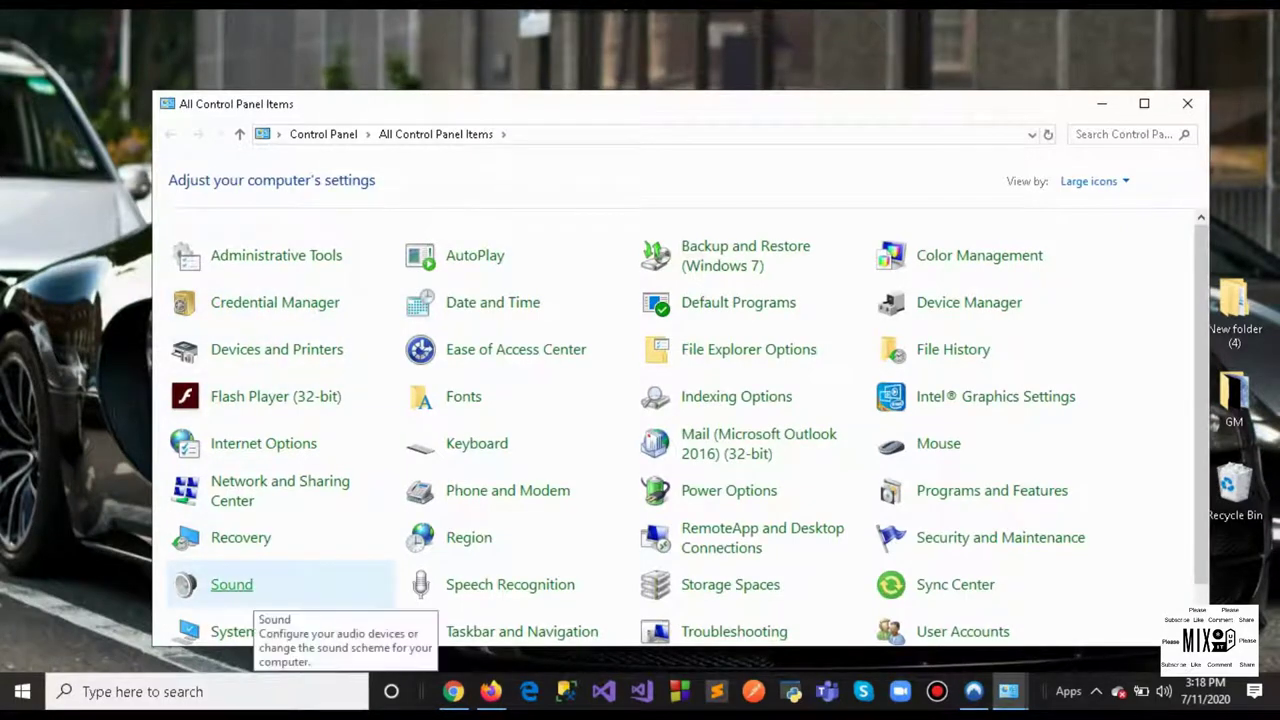
Create a desktop shortcut to the Sound item and minimize Control Panel
right_click(210, 575)
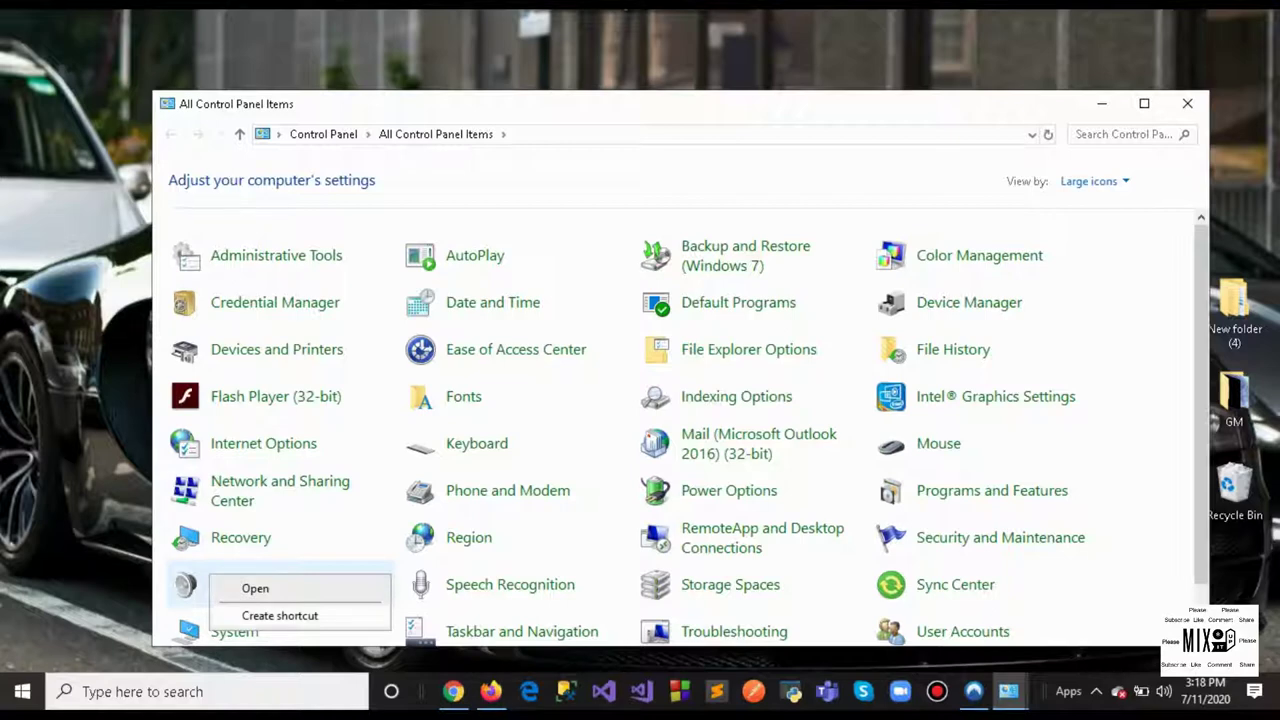
click(279, 615)
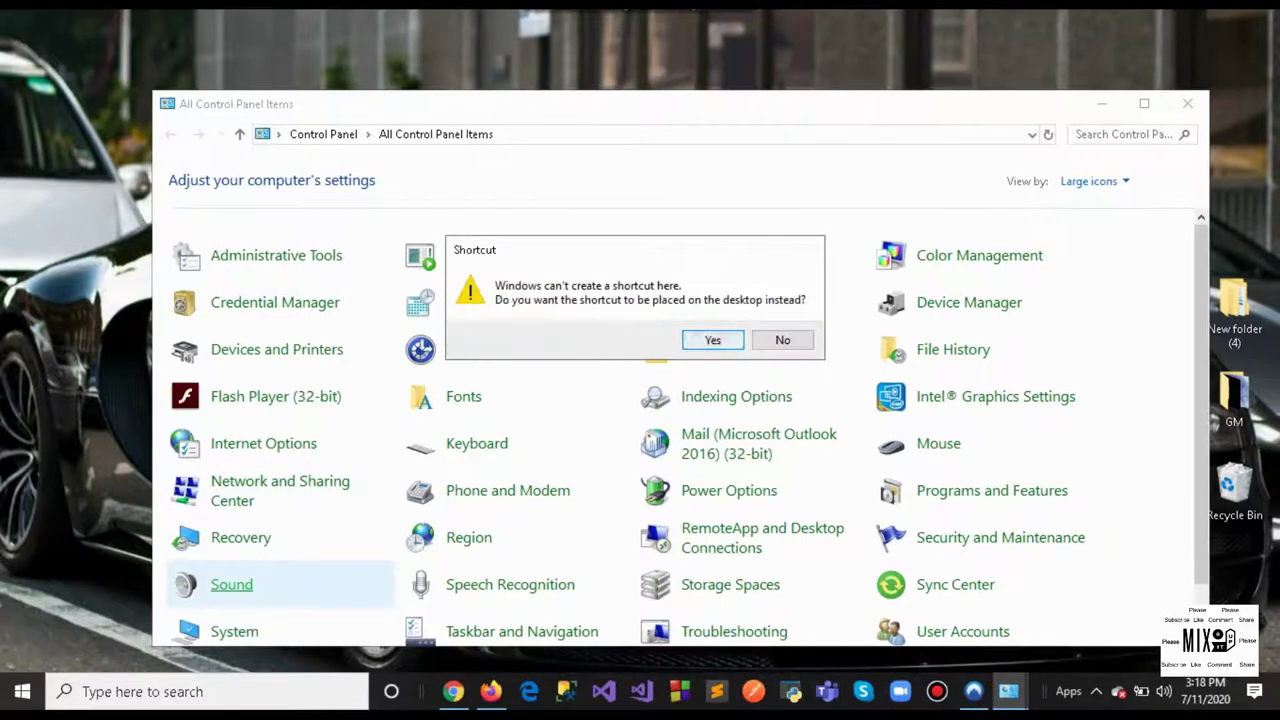
click(712, 340)
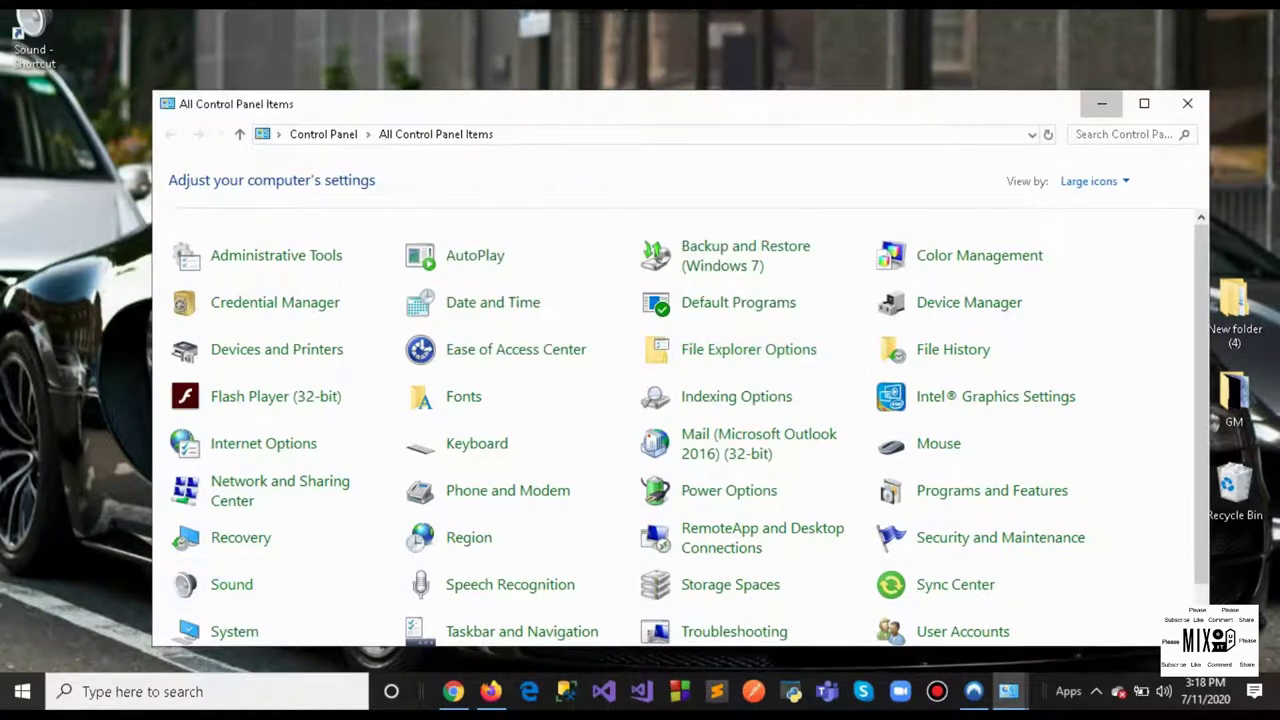
click(1100, 103)
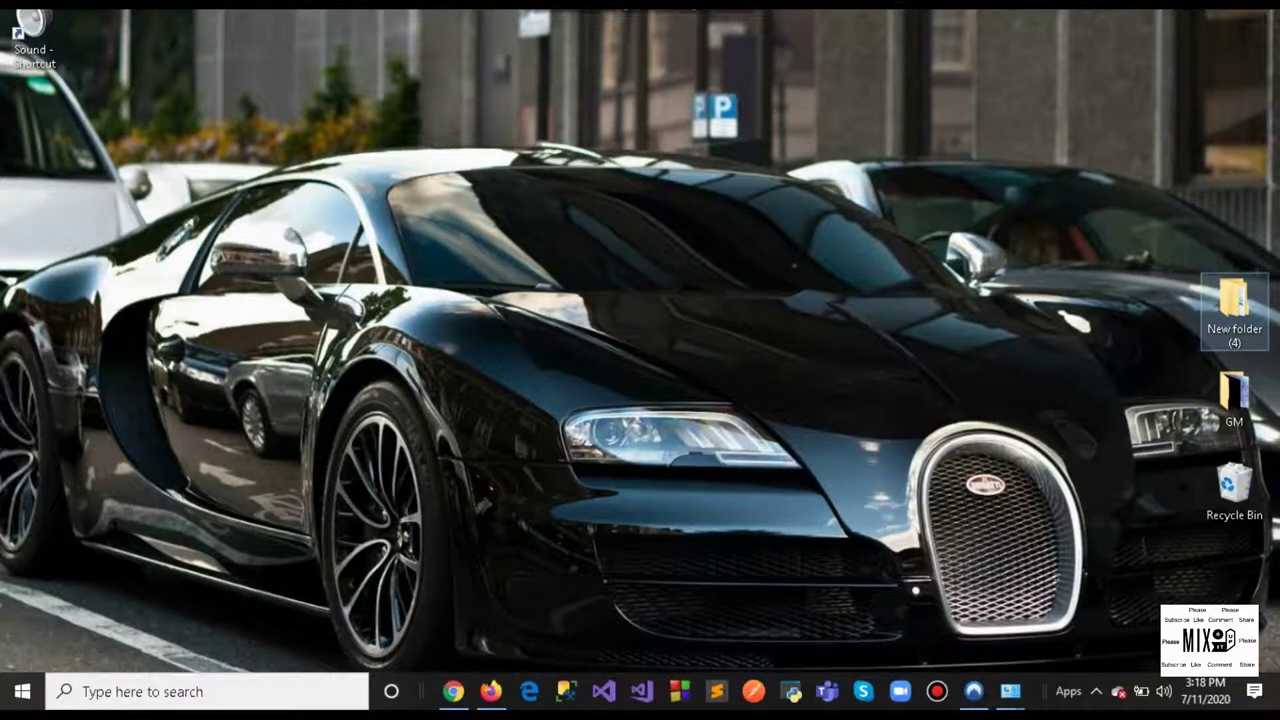
Open File Explorer and go to the Documents folder
double_click(1234, 305)
scroll(90, 400, up, 4)
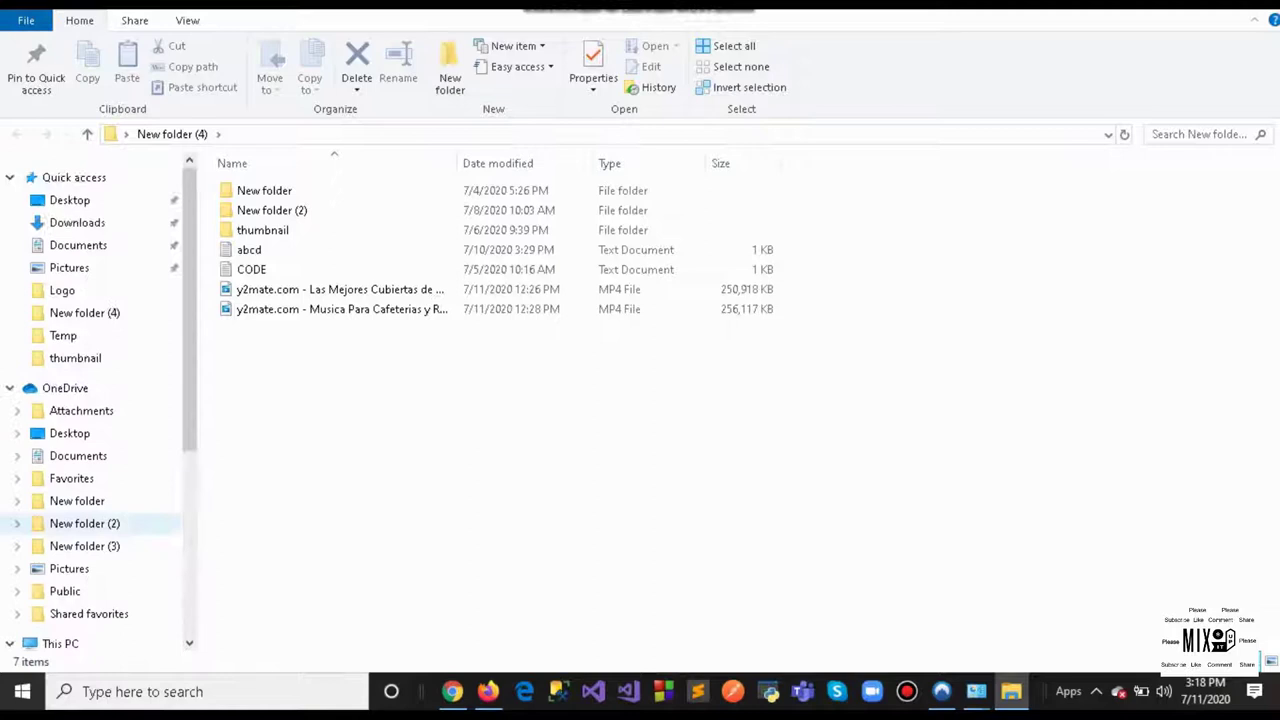
click(78, 245)
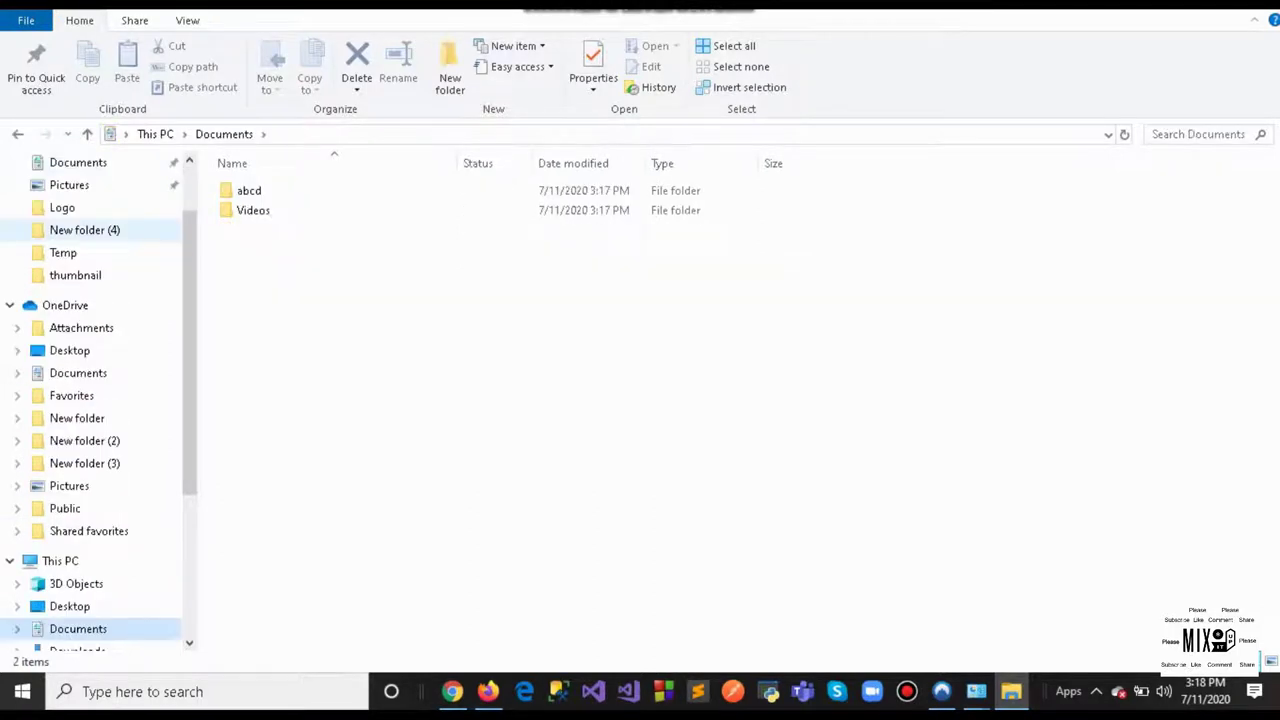
Create a new folder named 'sound' in Documents and open it
right_click(264, 266)
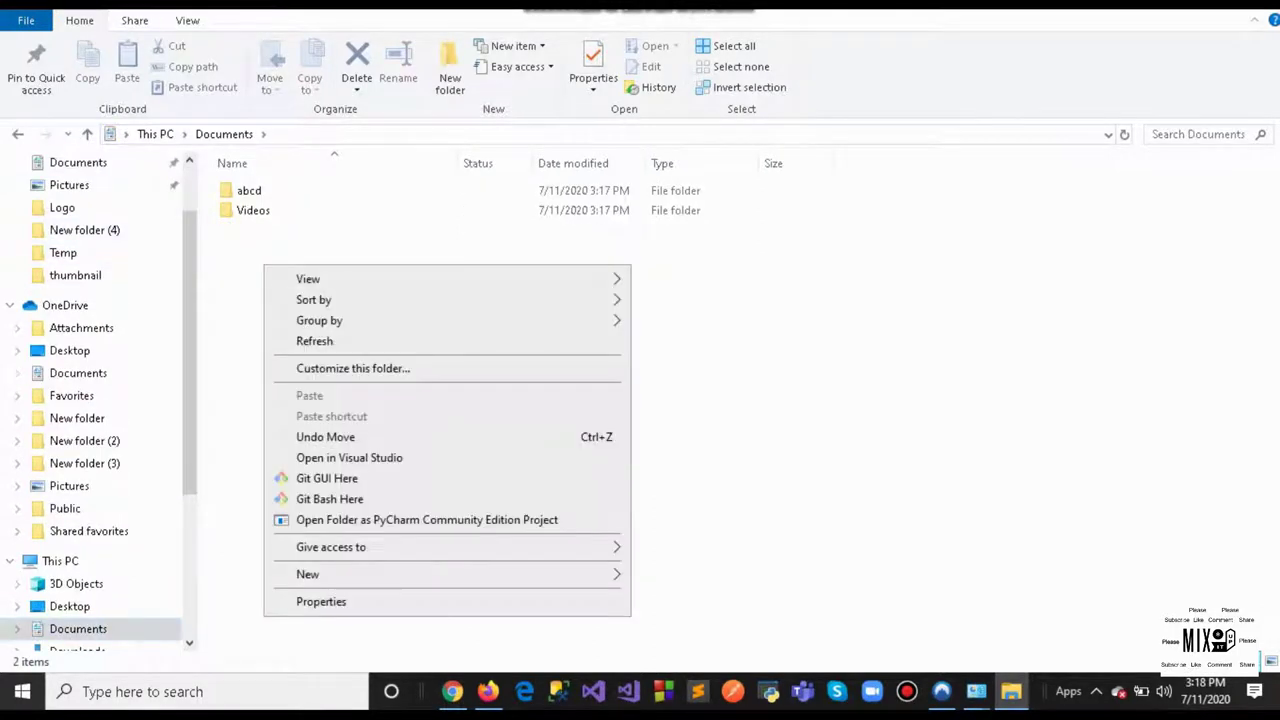
mouse_move(400, 574)
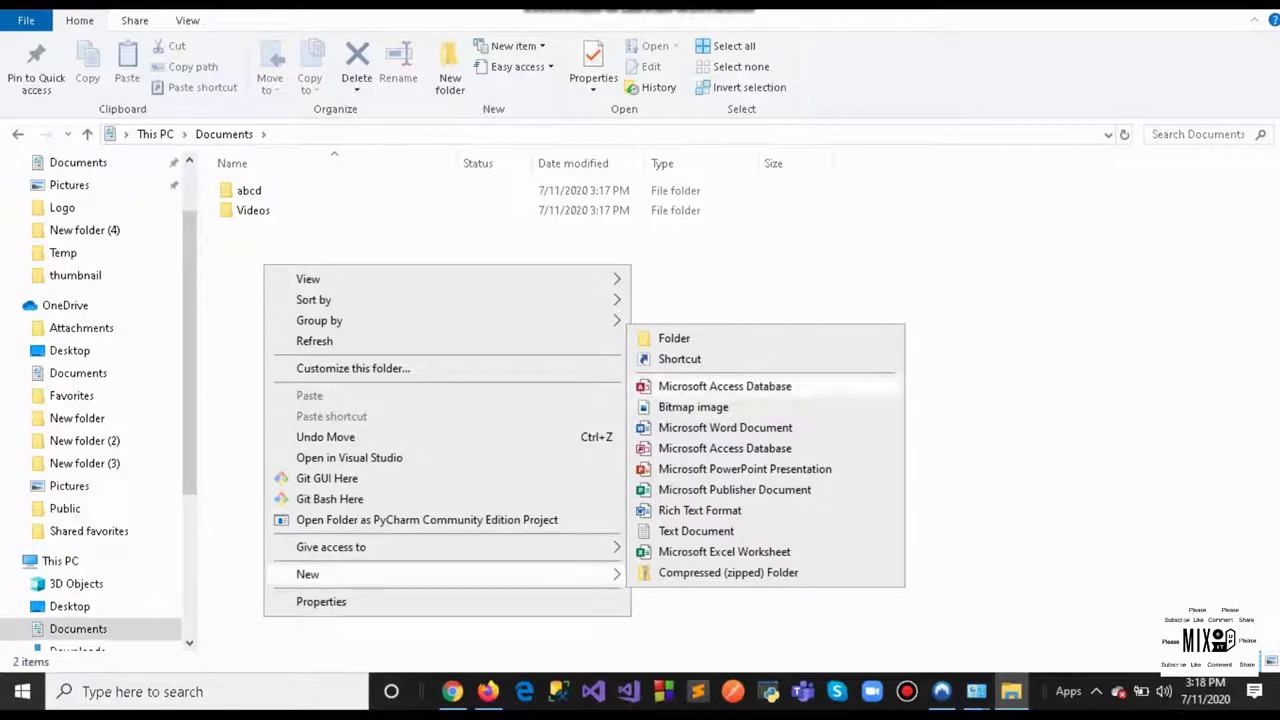
click(662, 338)
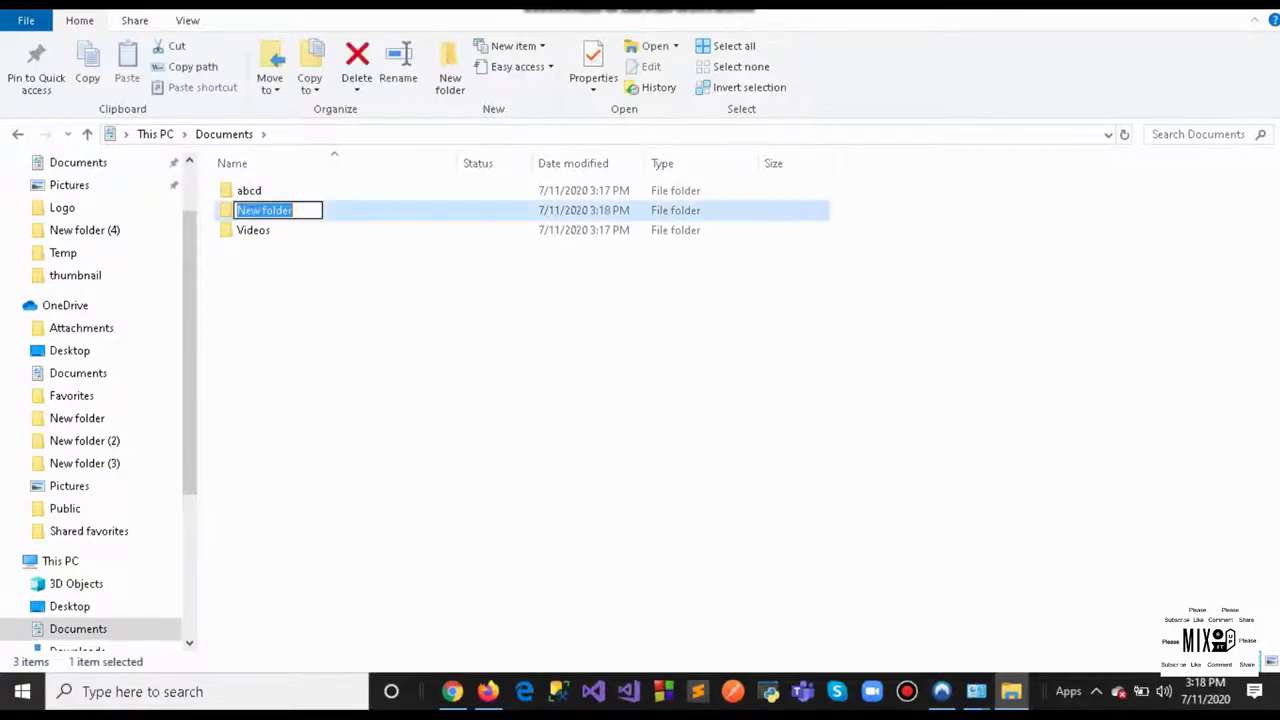
text(sound)
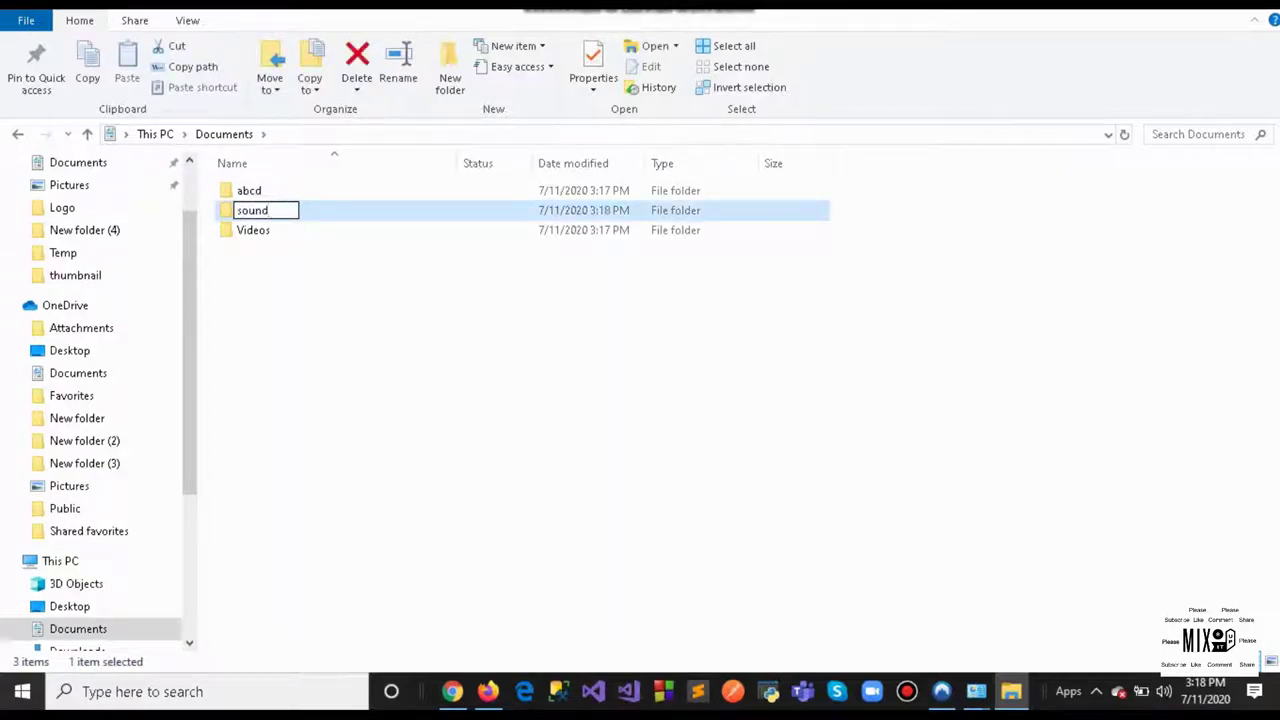
key(Return)
key(Return)
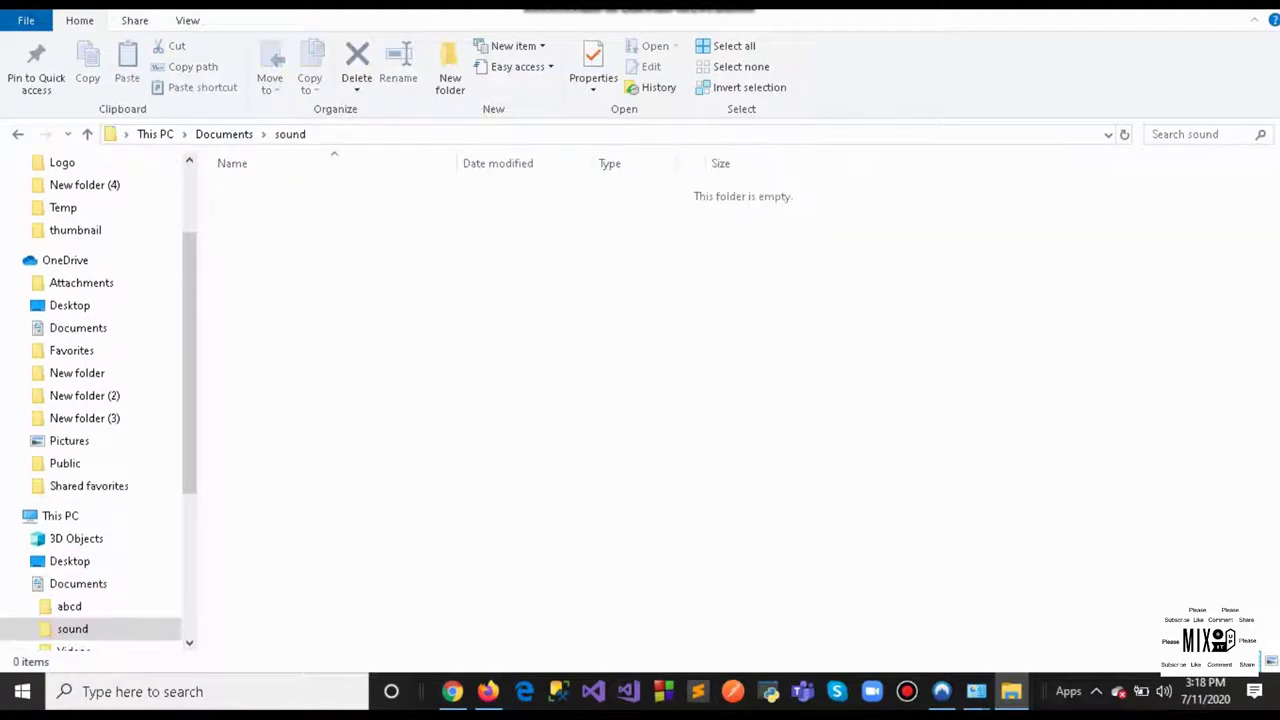
Move Sound - Shortcut from the desktop into the sound folder, with Explorer snapped right, then maximized
right_click(420, 244)
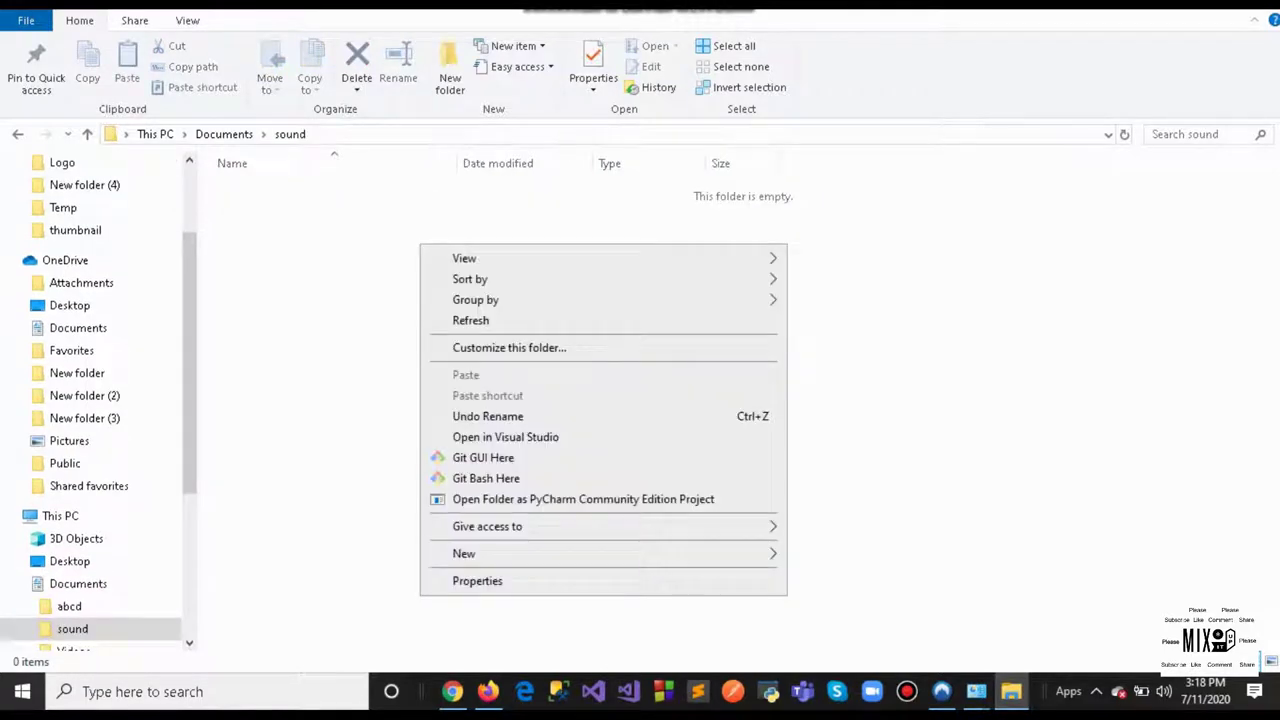
key(Escape)
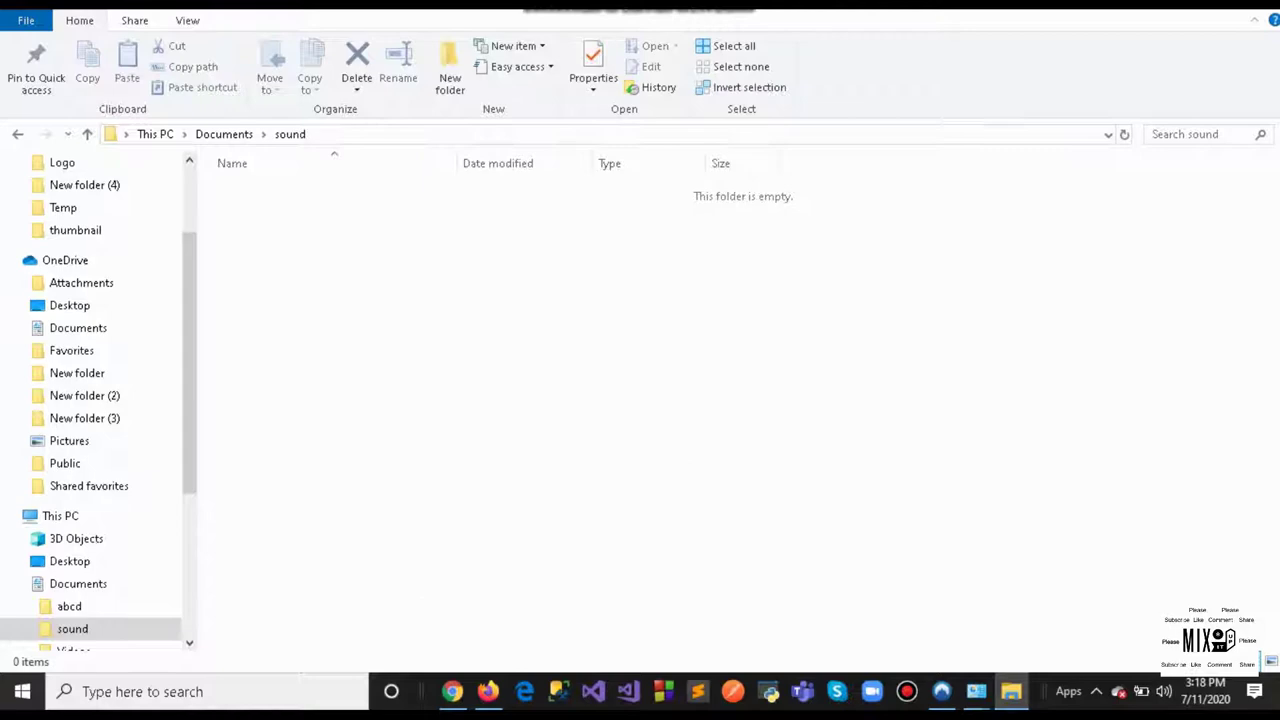
key(super+Right)
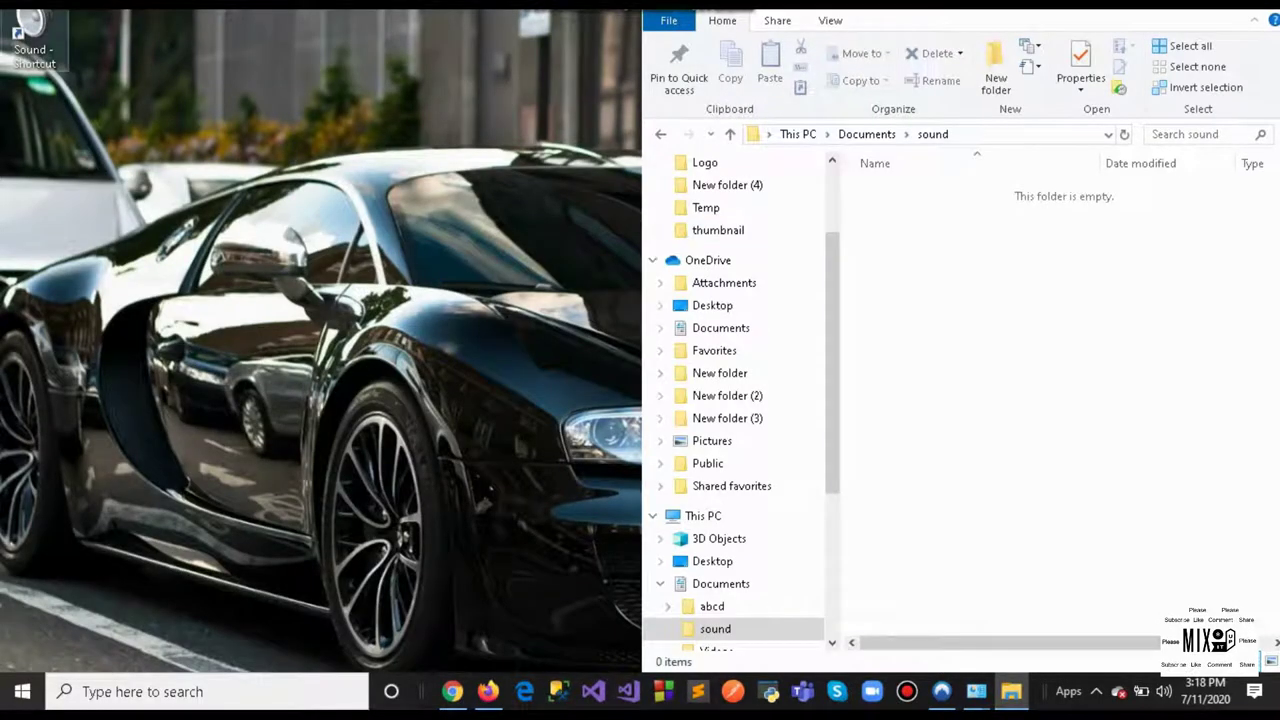
drag(33, 35, 980, 300)
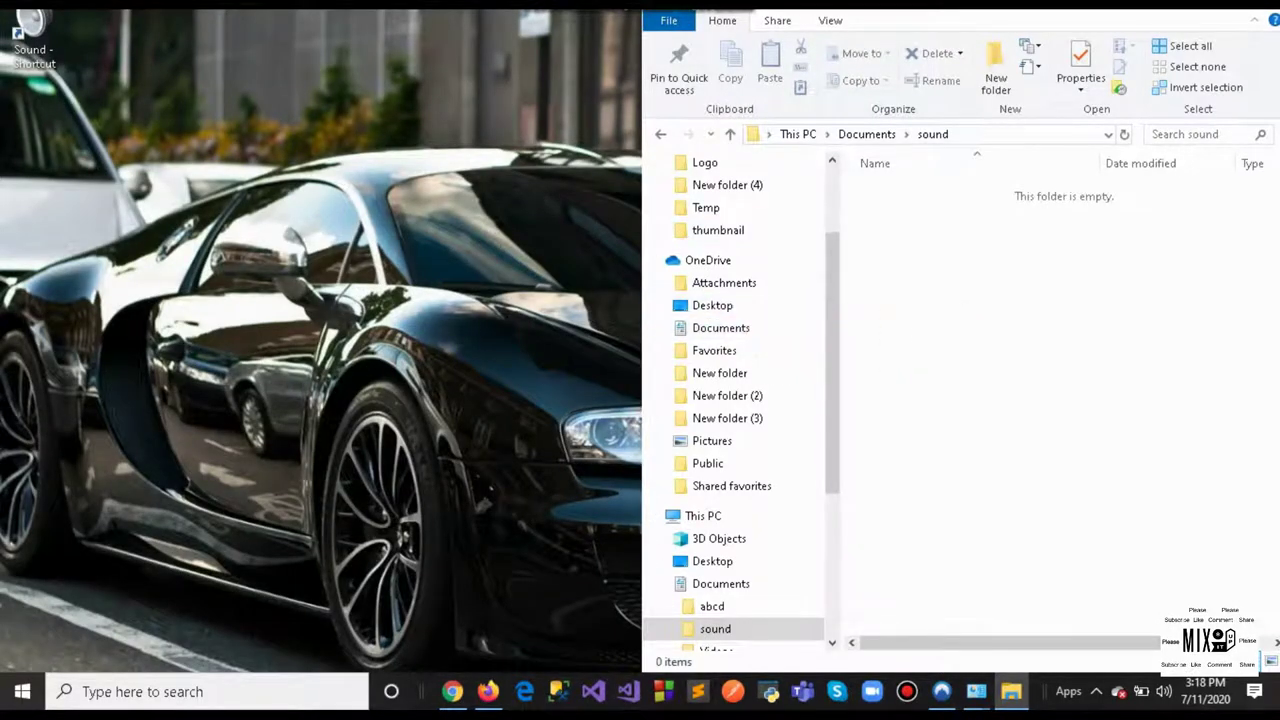
key(super+Up)
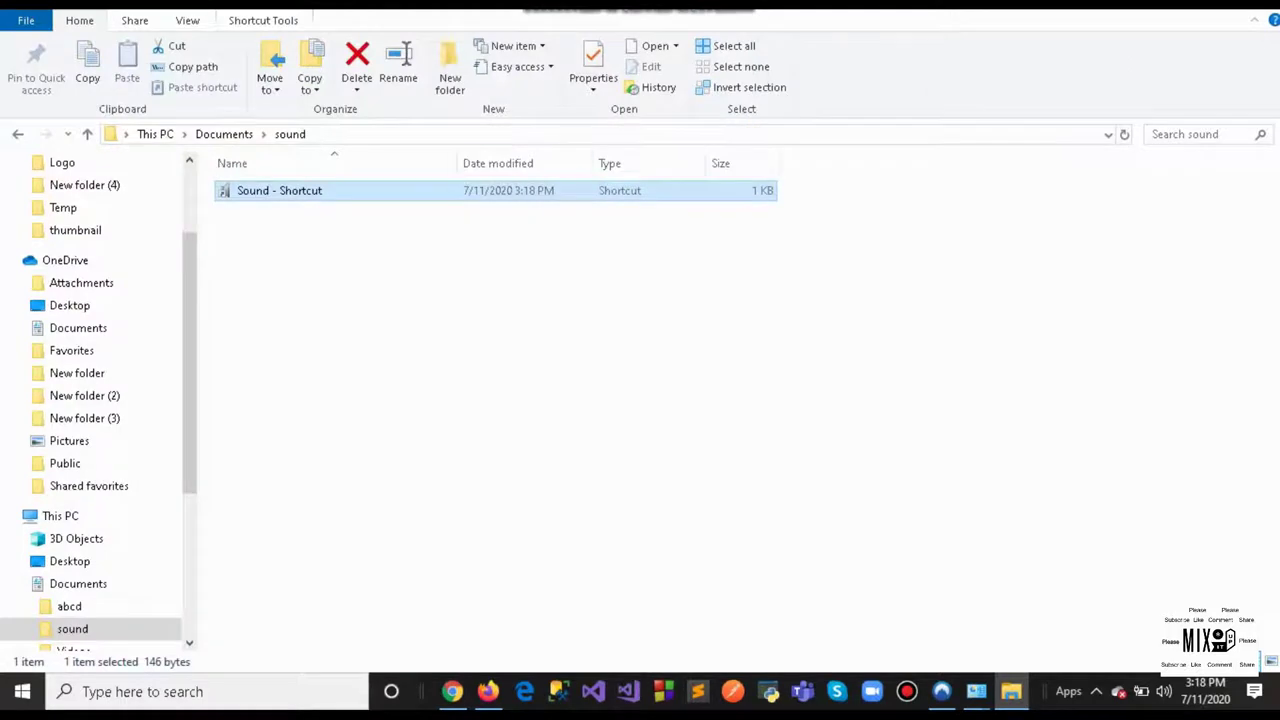
Copy Sound - Shortcut to the clipboard and clear its selection
right_click(385, 192)
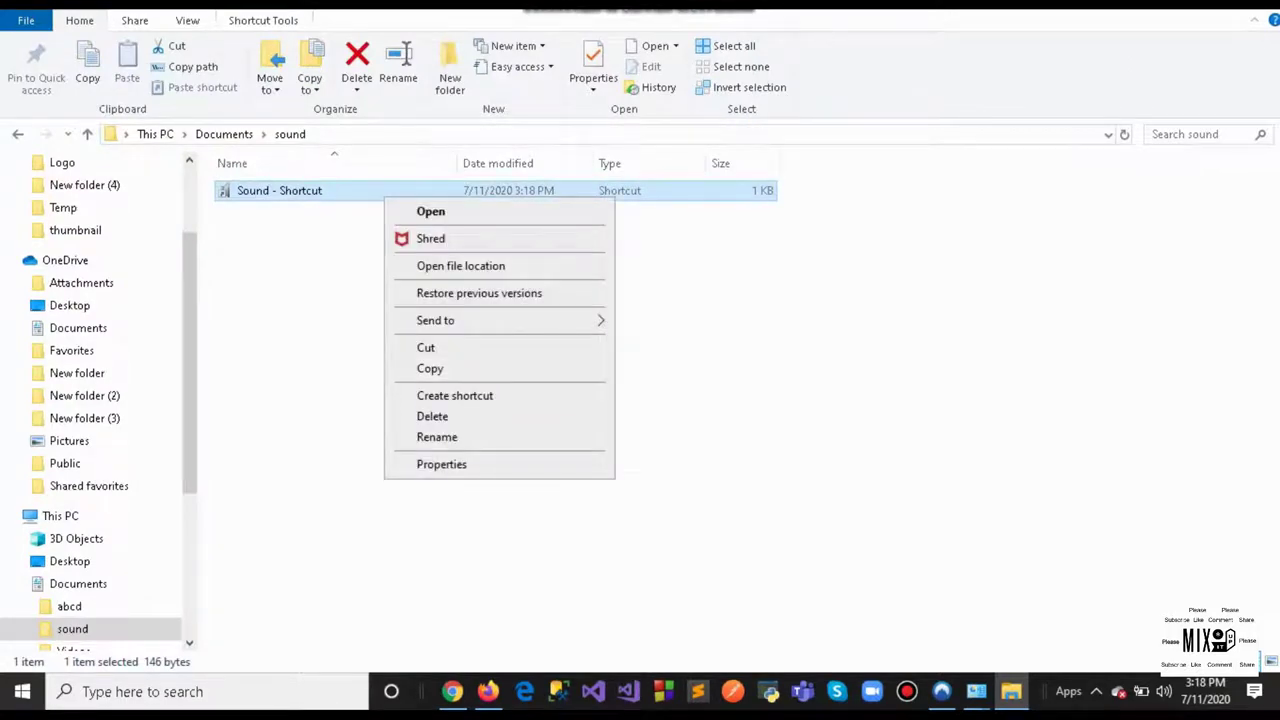
click(345, 190)
right_click(345, 190)
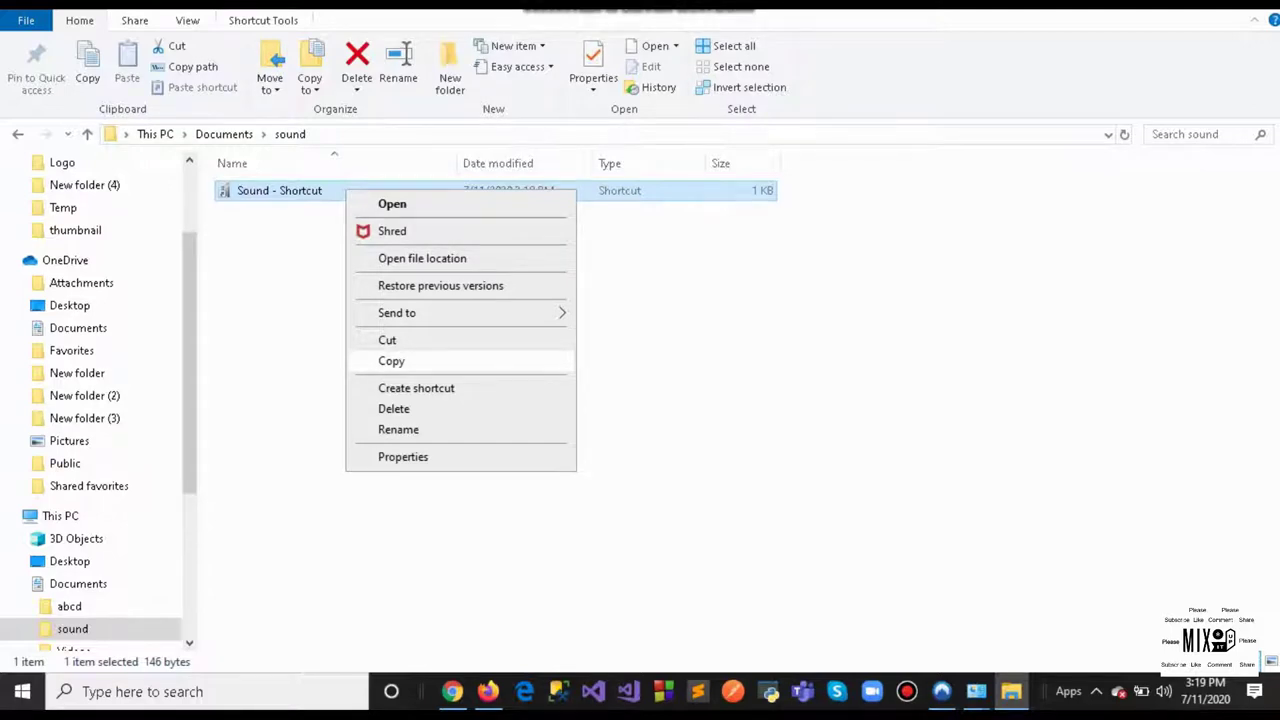
click(391, 361)
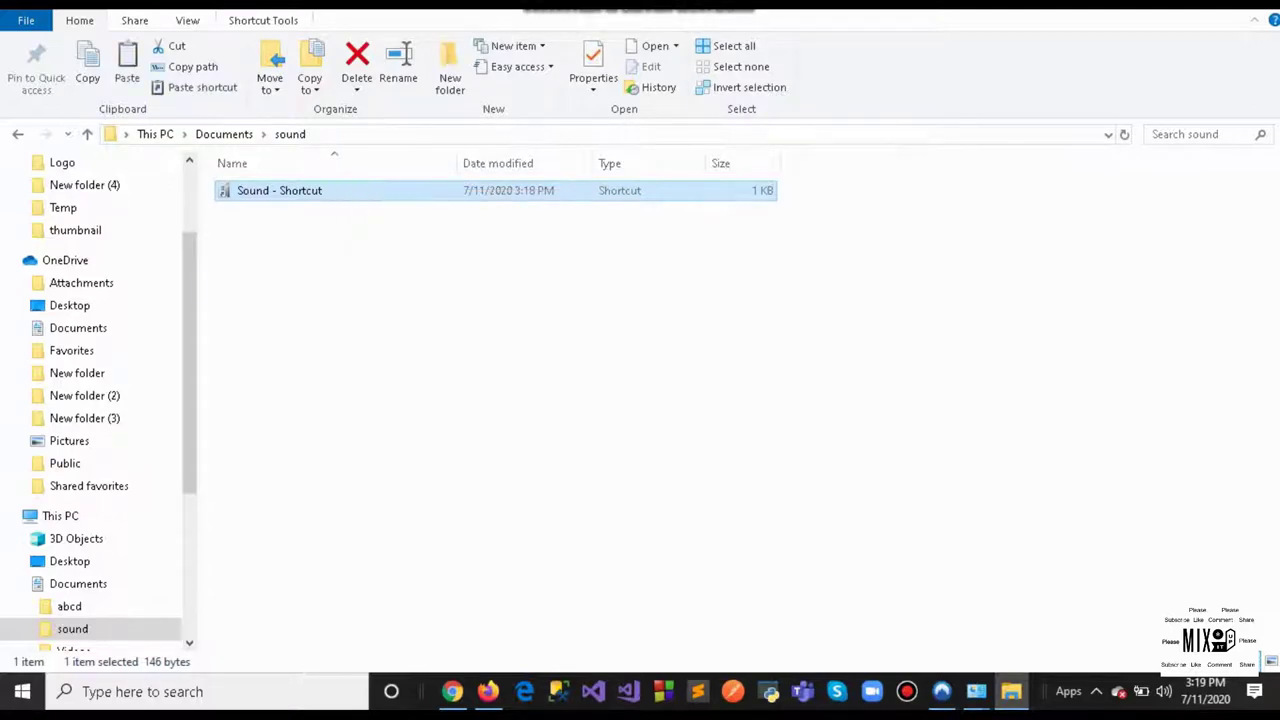
key(ctrl+space)
key(shift+F10)
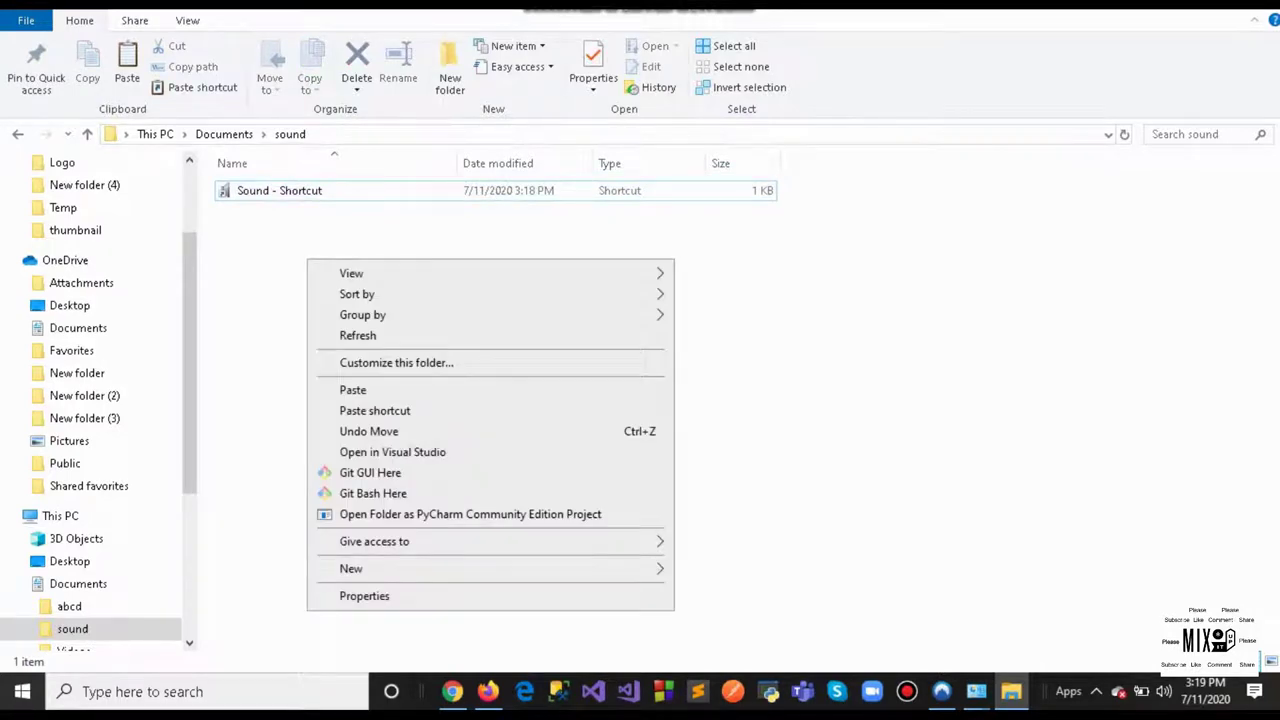
Start a New > Shortcut in the sound folder to launch the Create Shortcut wizard
key(Escape)
key(shift+F10)
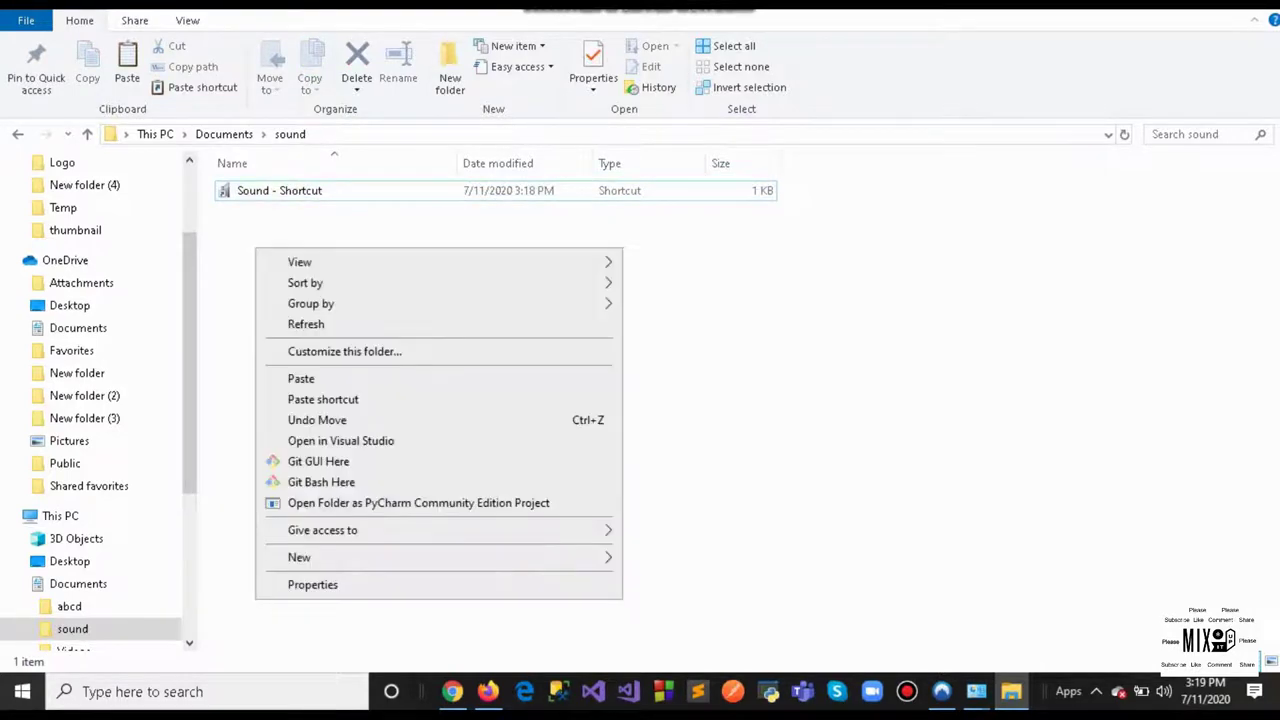
key(w)
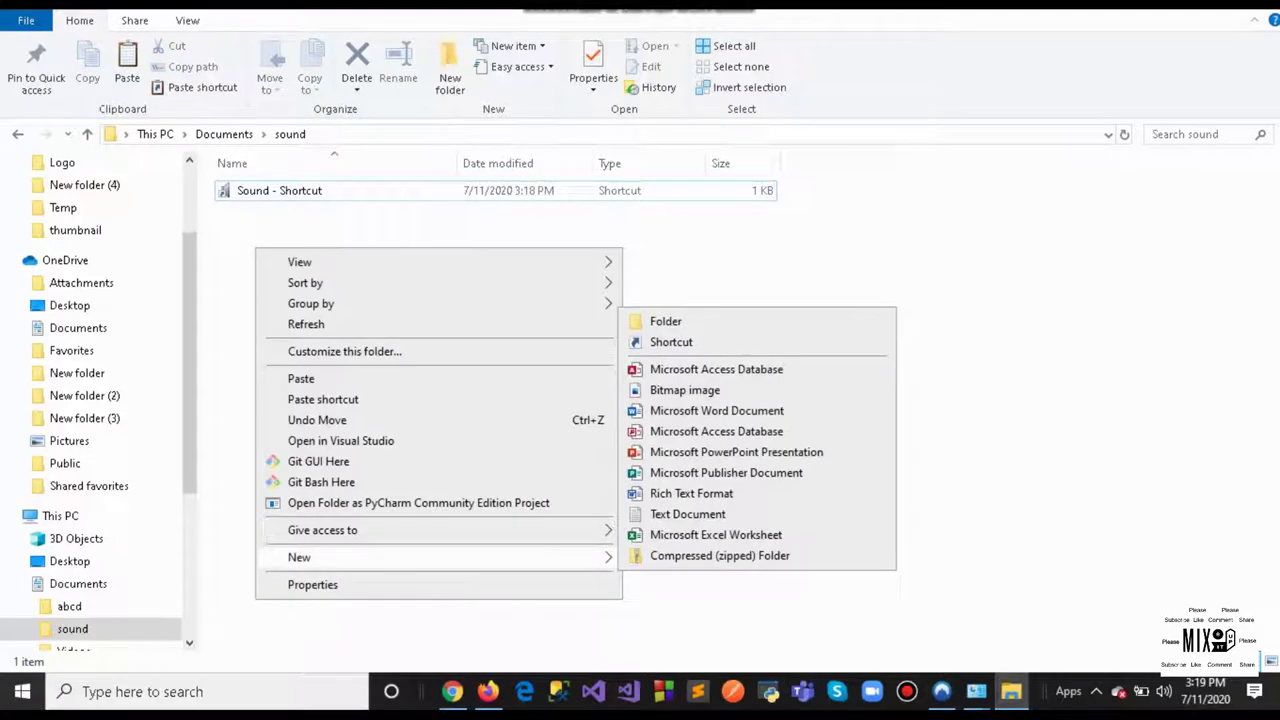
key(Down)
key(Down)
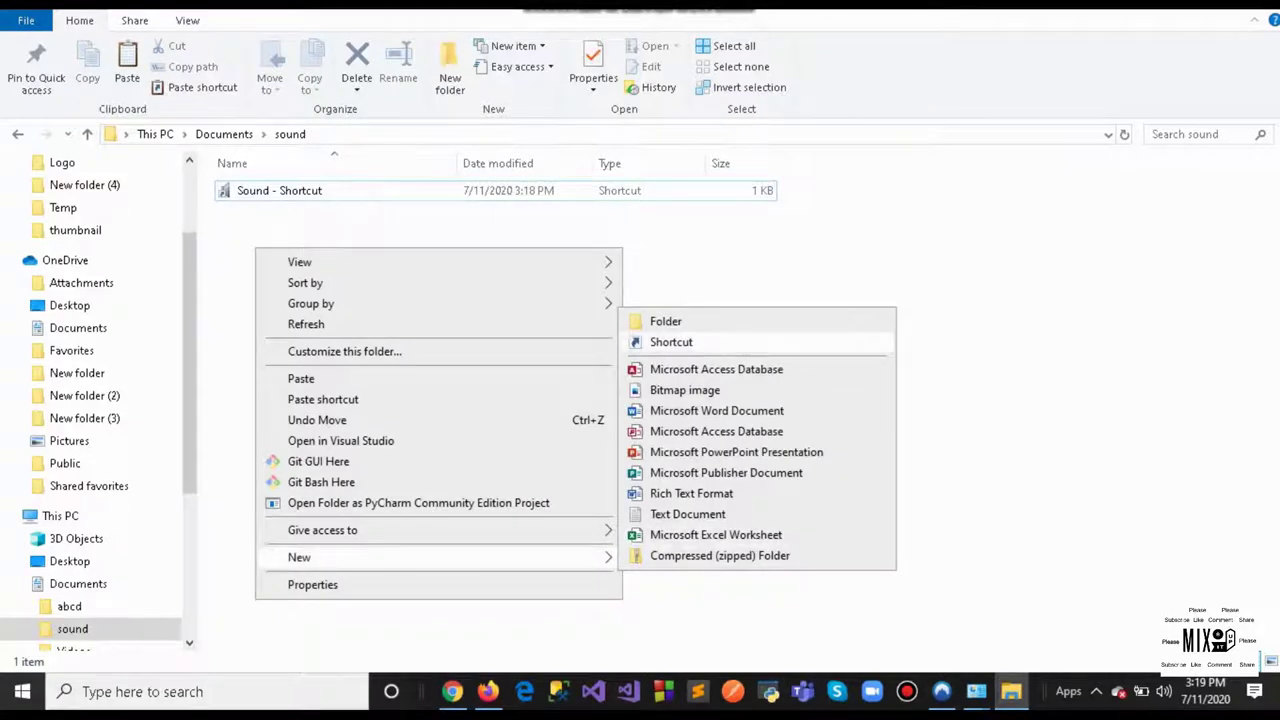
key(Return)
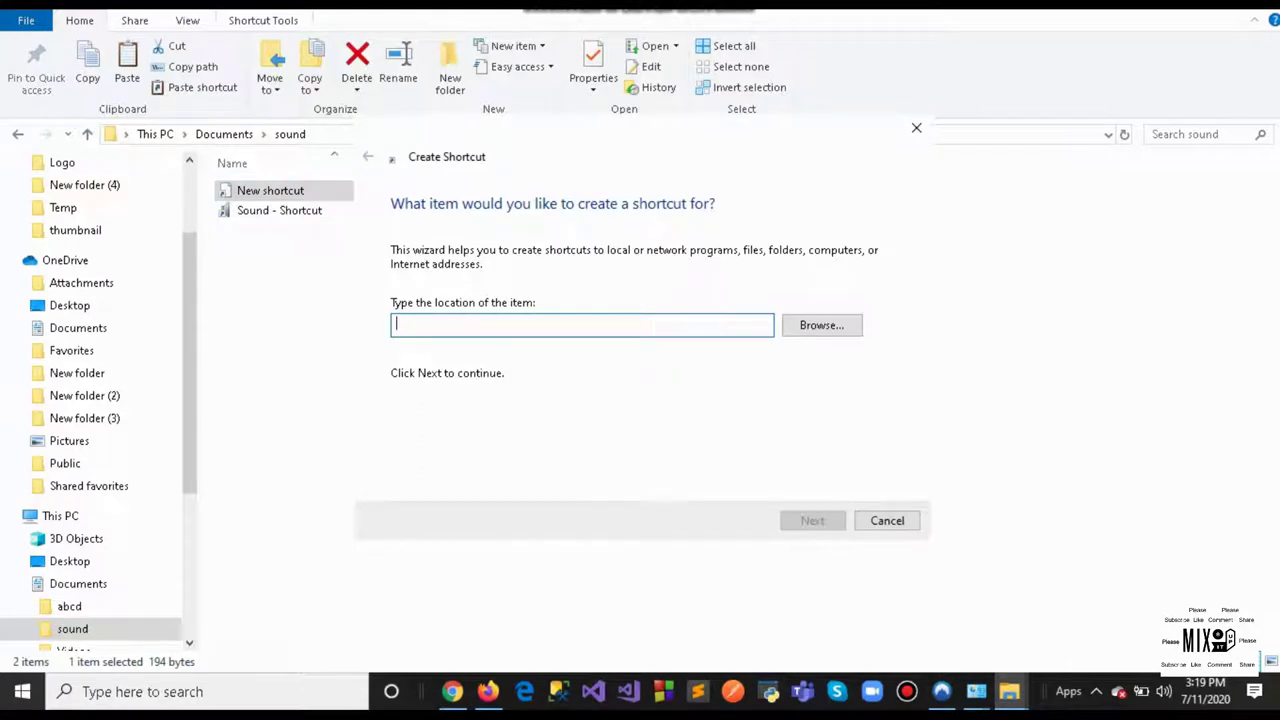
Set the shortcut location to 'explorer' followed by the pasted Sound - Shortcut.lnk path
text("C:\Users\sammi\OneDrive\Documents\sound\Sound - Shortcut.lnk")
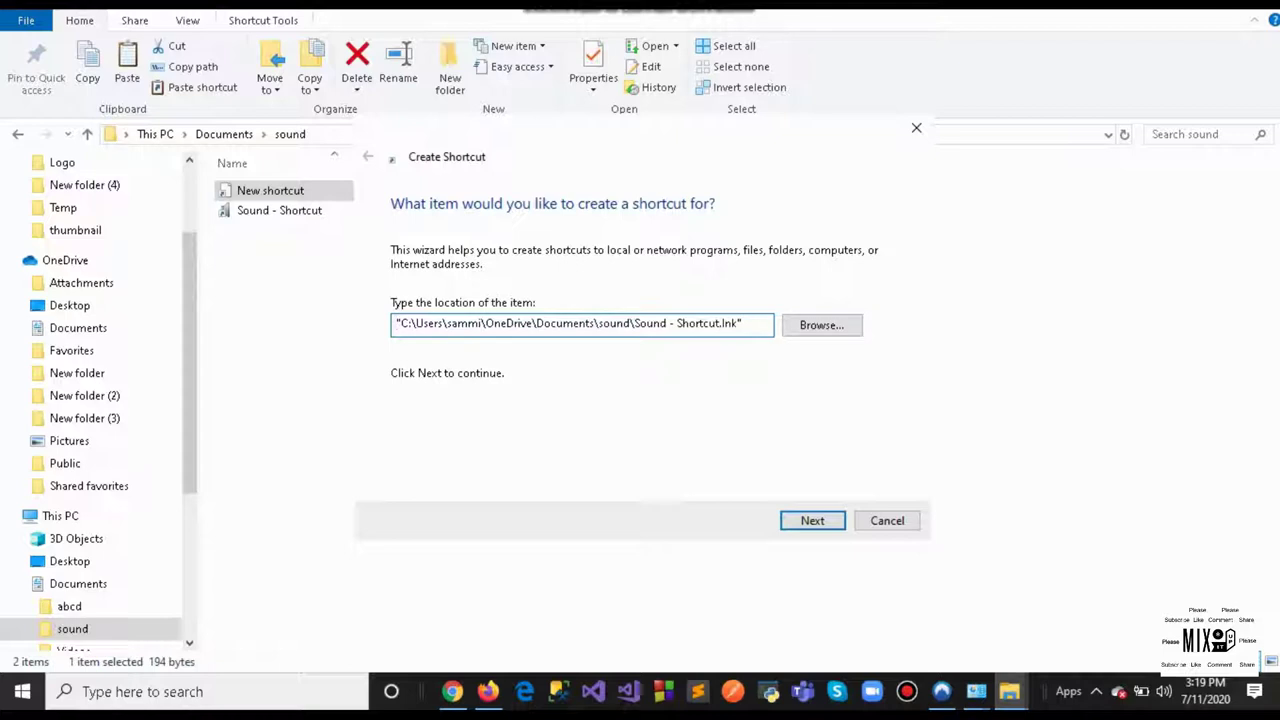
key(Home)
text(e)
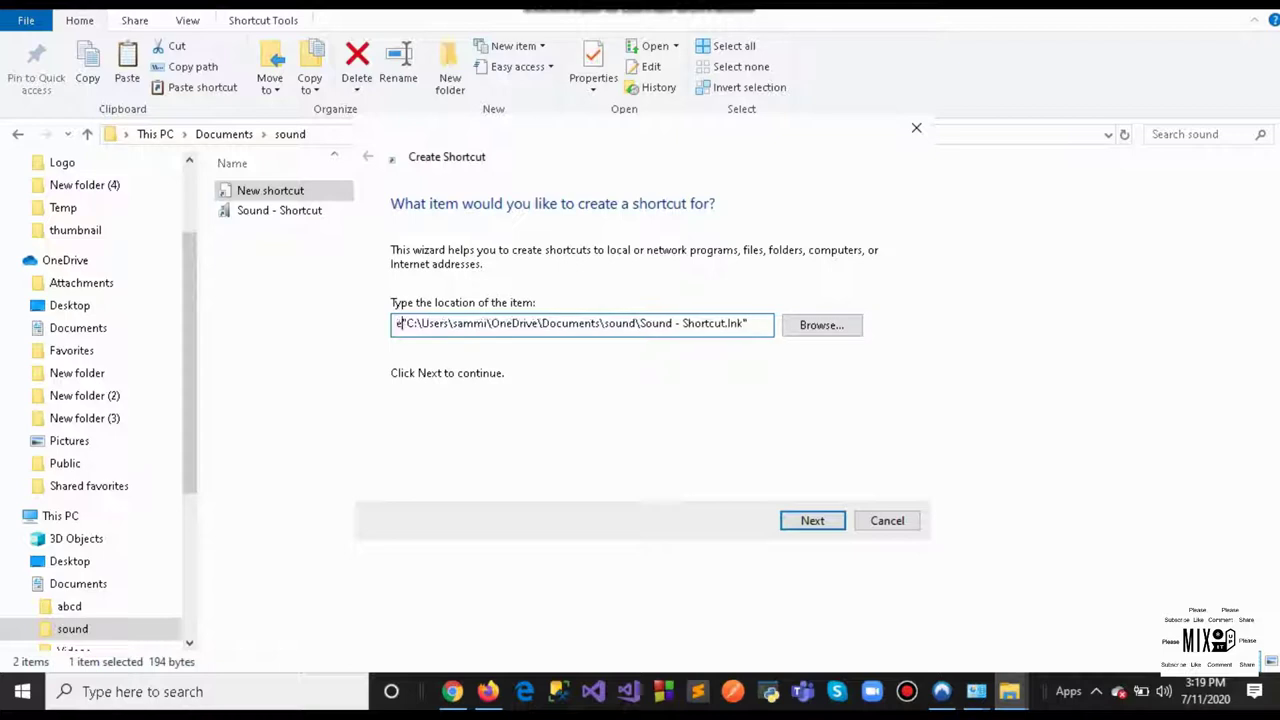
text(xplo)
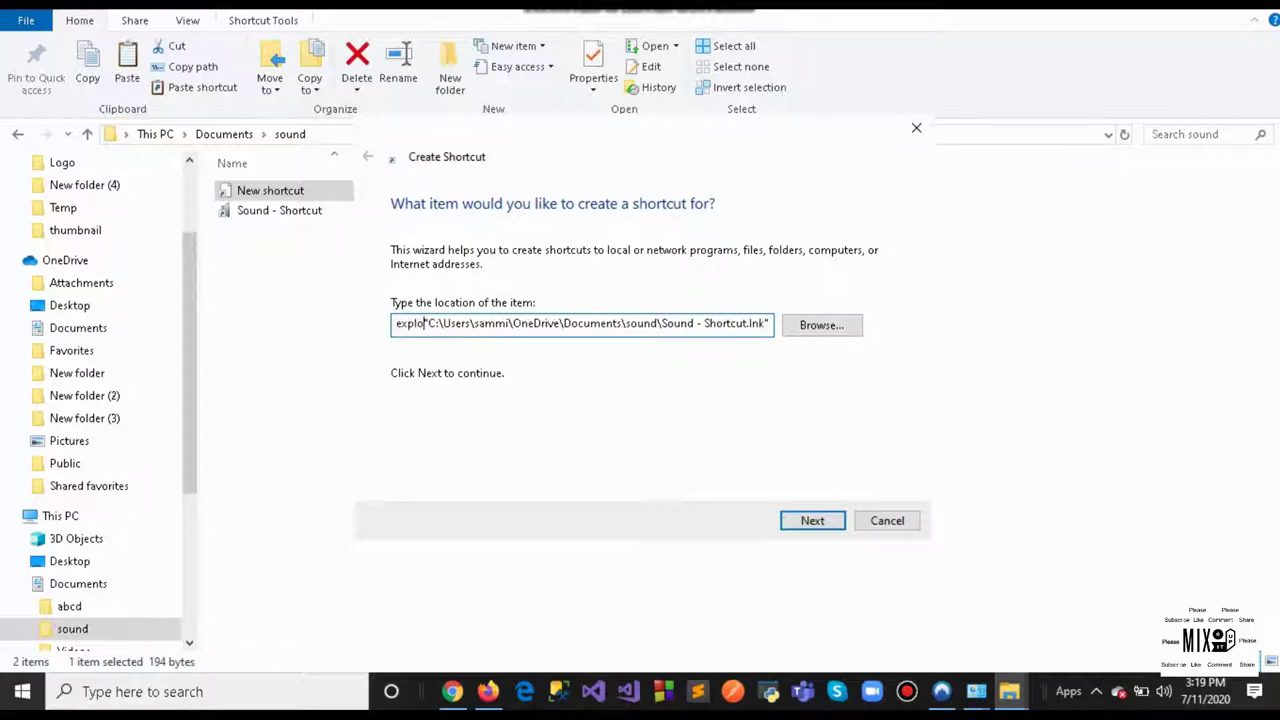
text(rer)
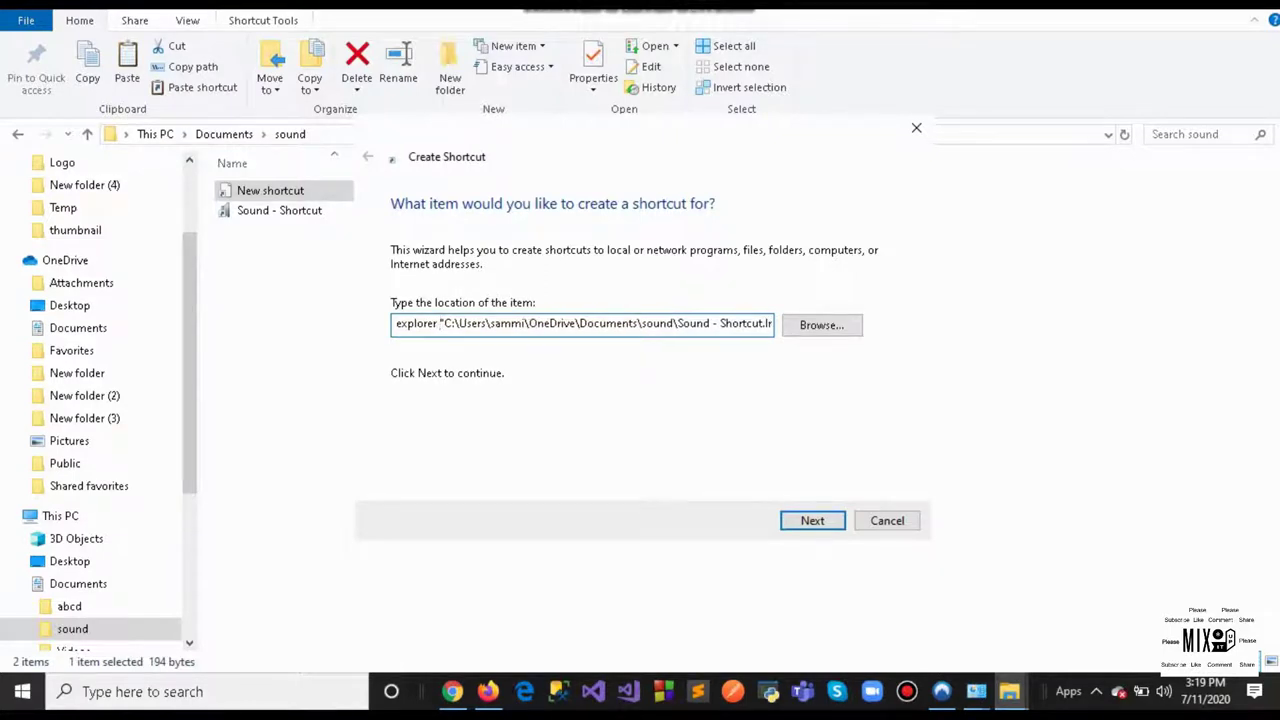
key(Return)
Replace the default name 'explorer' with 'sounds' and finish the wizard
key(Return)
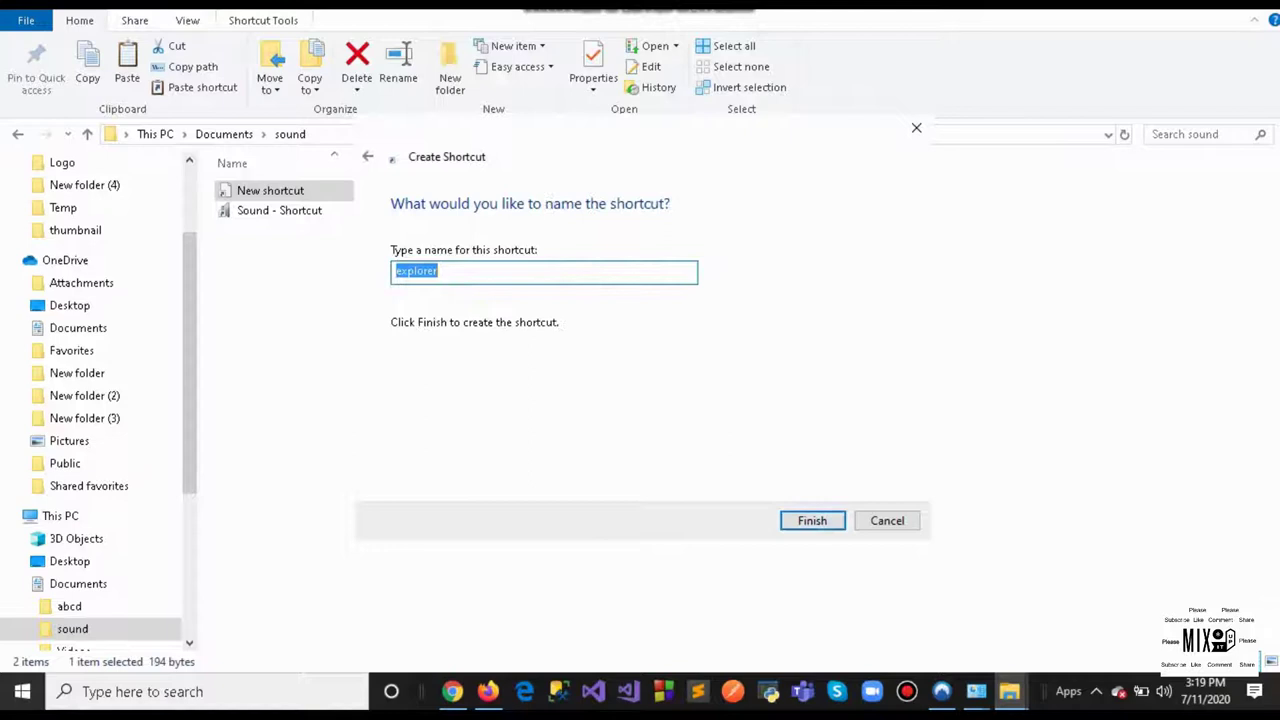
key(End)
key(ctrl+a)
key(End)
key(shift+Left)
key(ctrl+a)
key(End)
key(BackSpace)
key(BackSpace)
key(BackSpace)
key(BackSpace)
key(BackSpace)
key(BackSpace)
key(BackSpace)
key(BackSpace)
text(sounds)
key(Return)
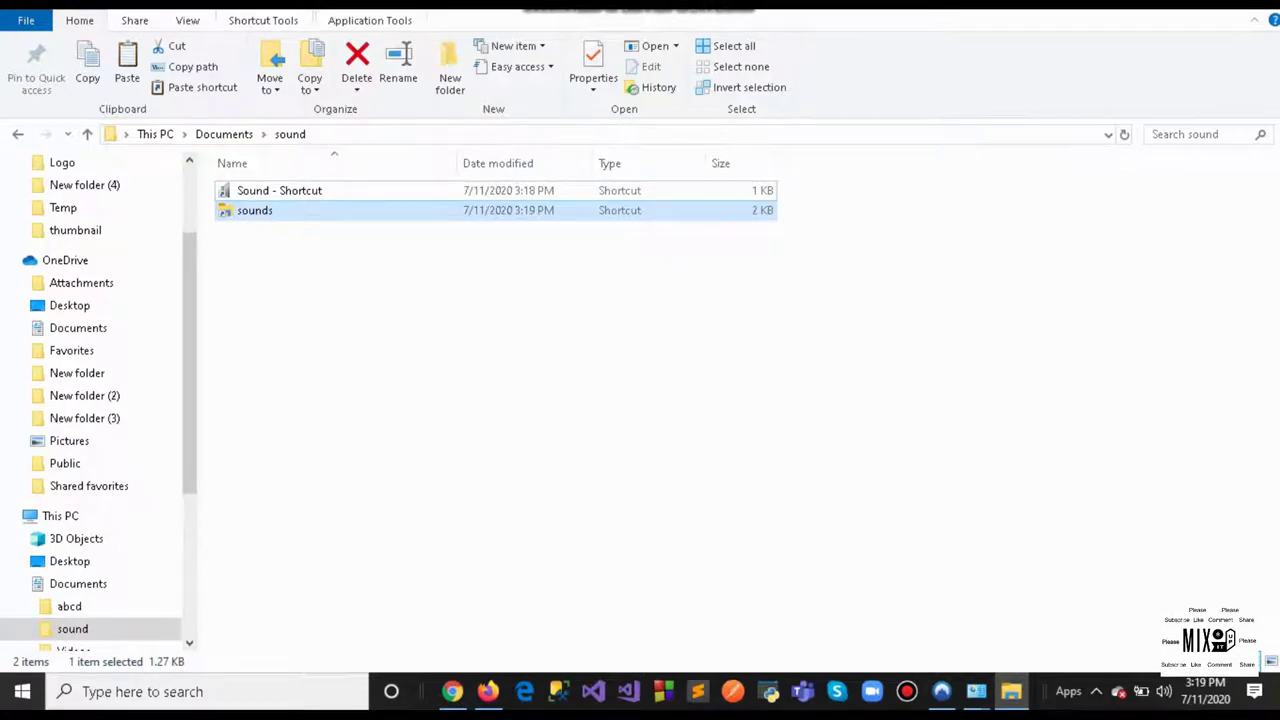
Open the sounds shortcut's Properties and its Change Icon dialog
right_click(406, 210)
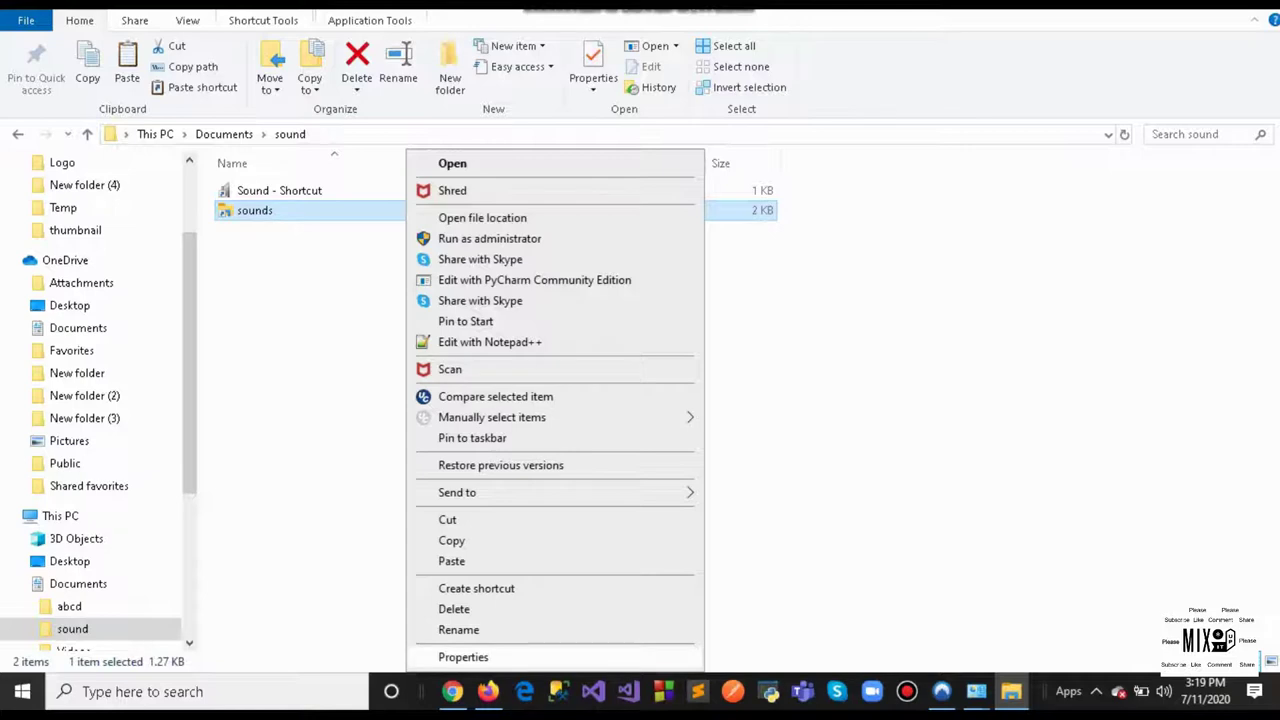
click(463, 657)
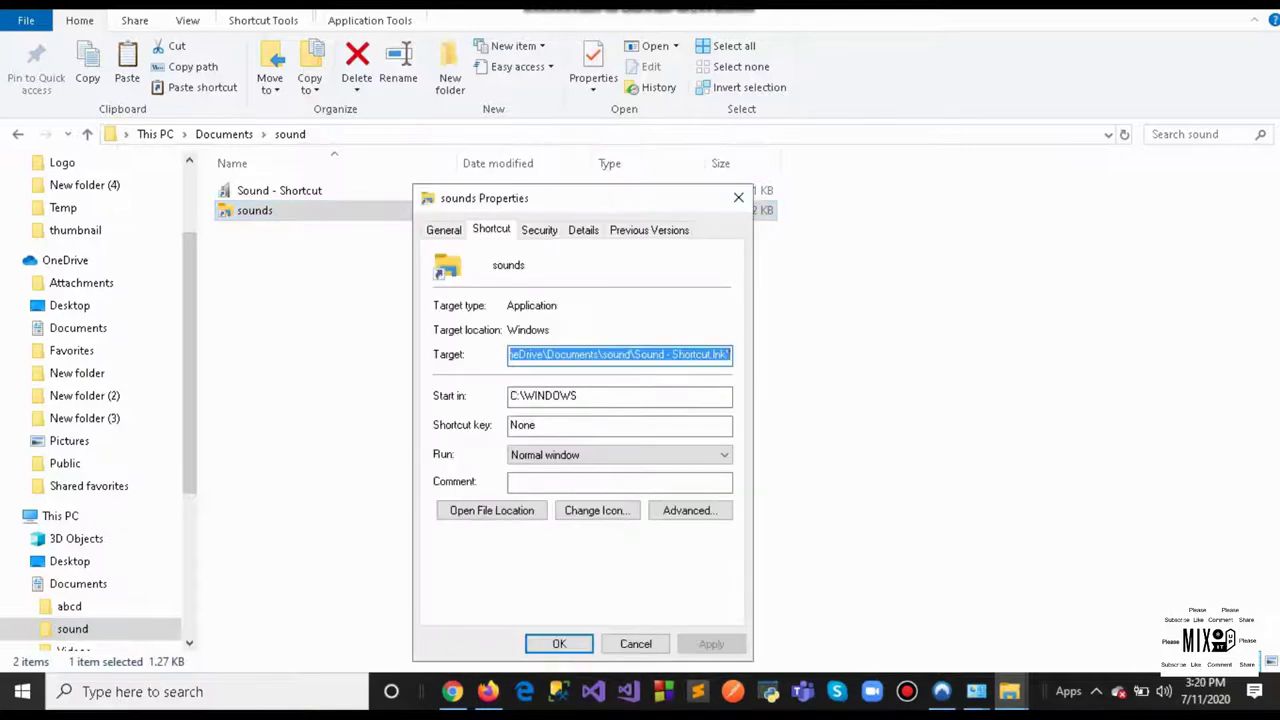
click(597, 510)
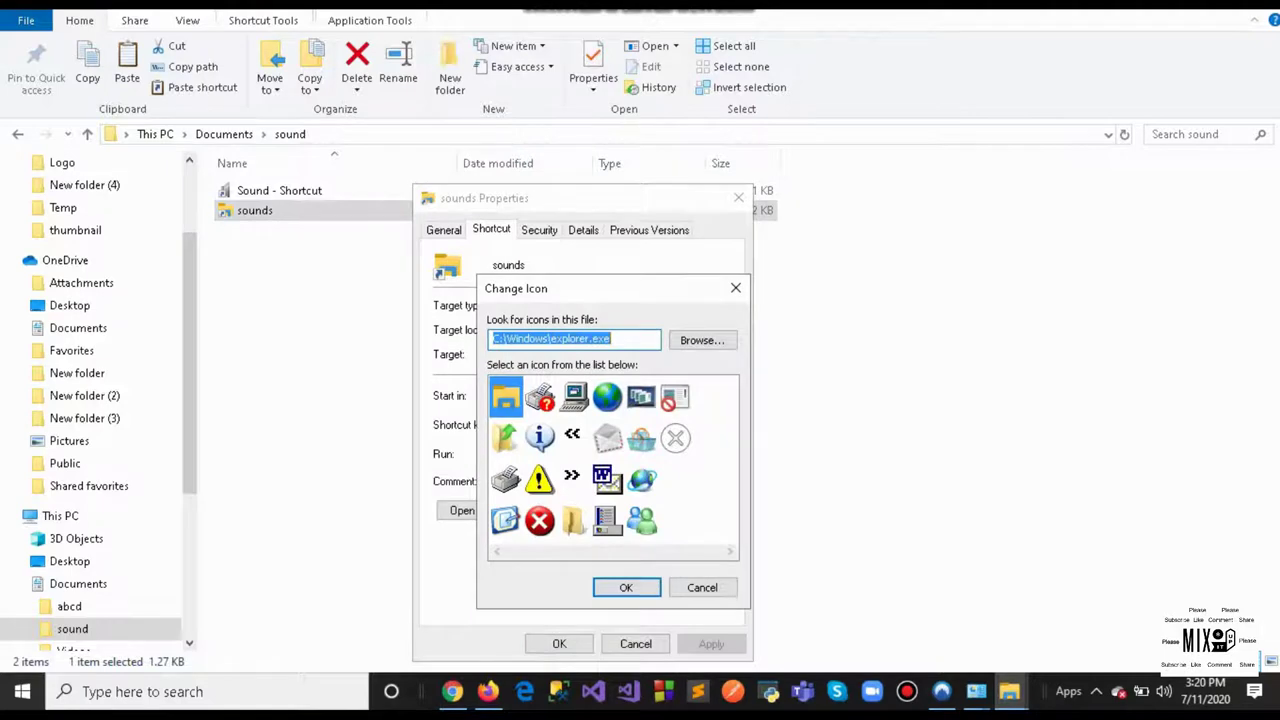
Point the icon file path to C:\Windows\system32\mmsys.cpl
click(610, 339)
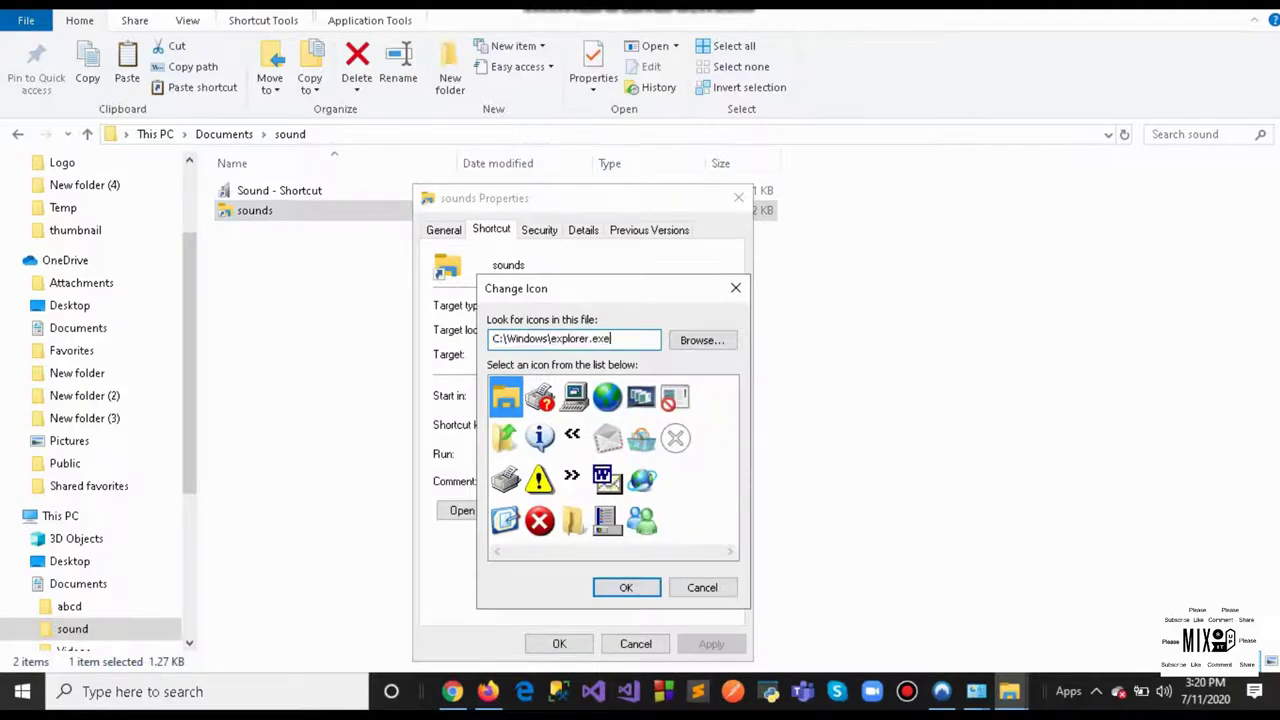
key(BackSpace)
key(BackSpace)
key(BackSpace)
key(BackSpace)
key(BackSpace)
key(BackSpace)
key(BackSpace)
key(BackSpace)
key(BackSpace)
key(BackSpace)
key(BackSpace)
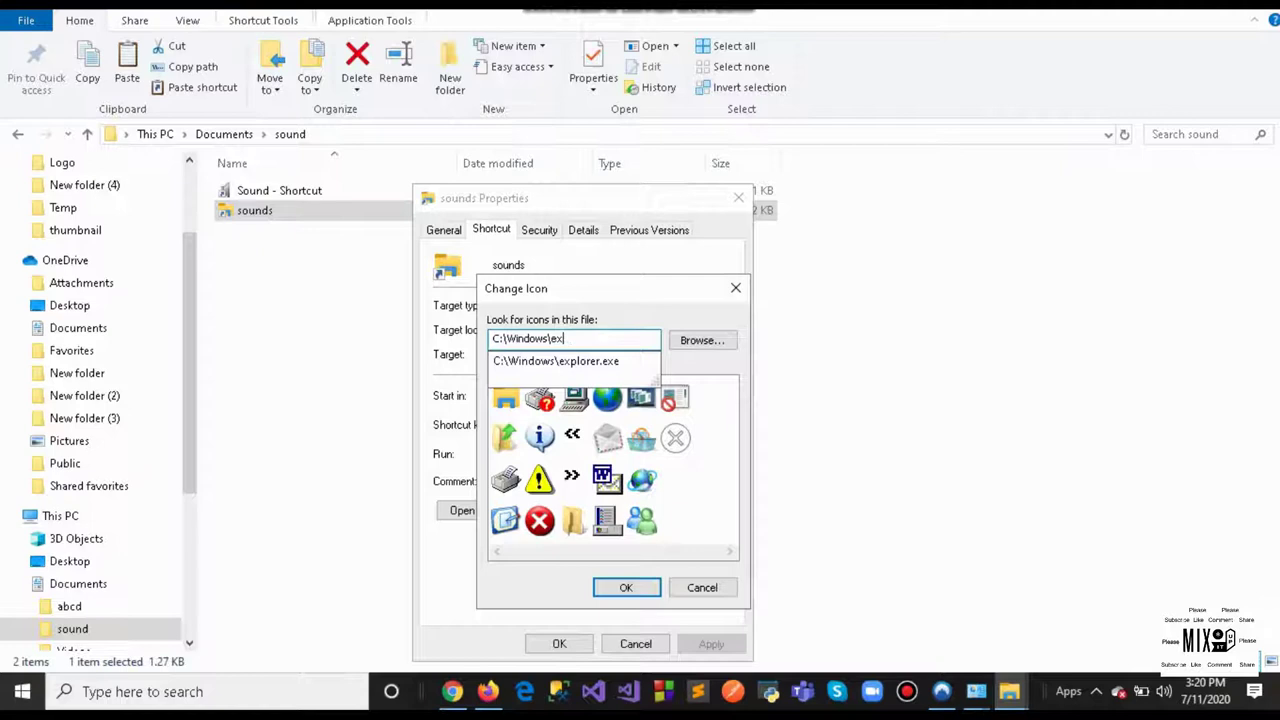
key(BackSpace)
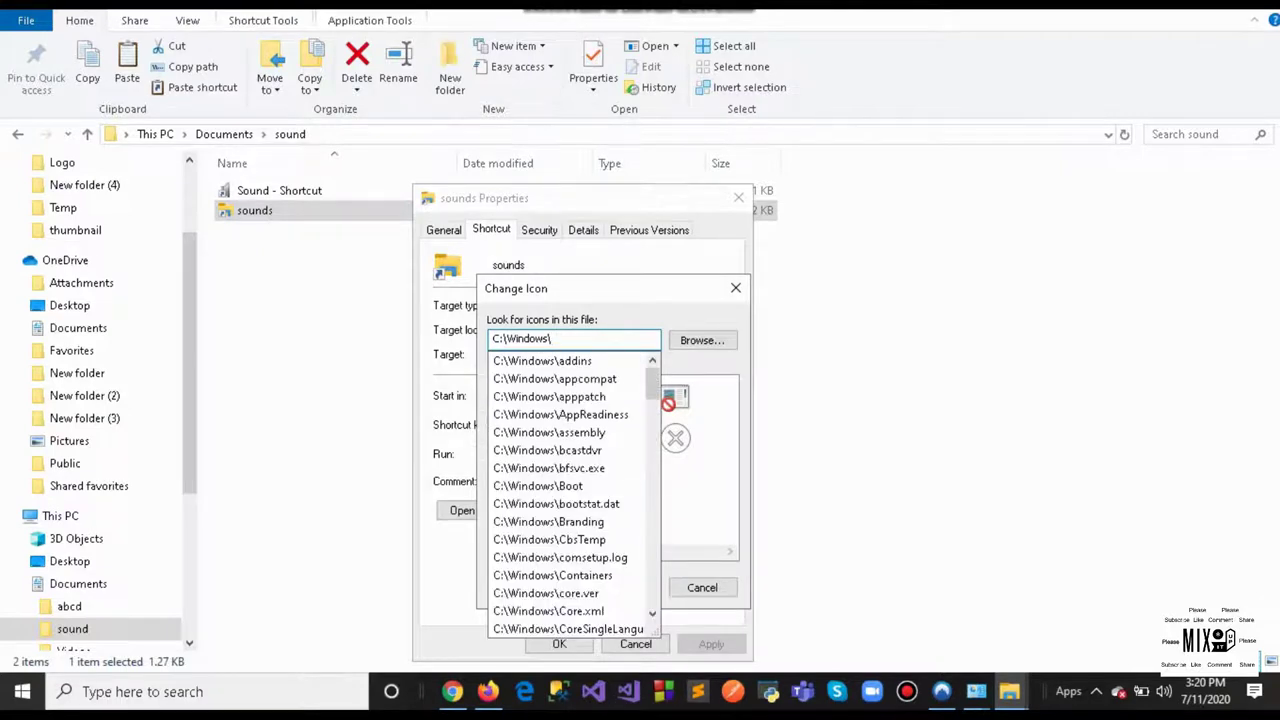
text(sy)
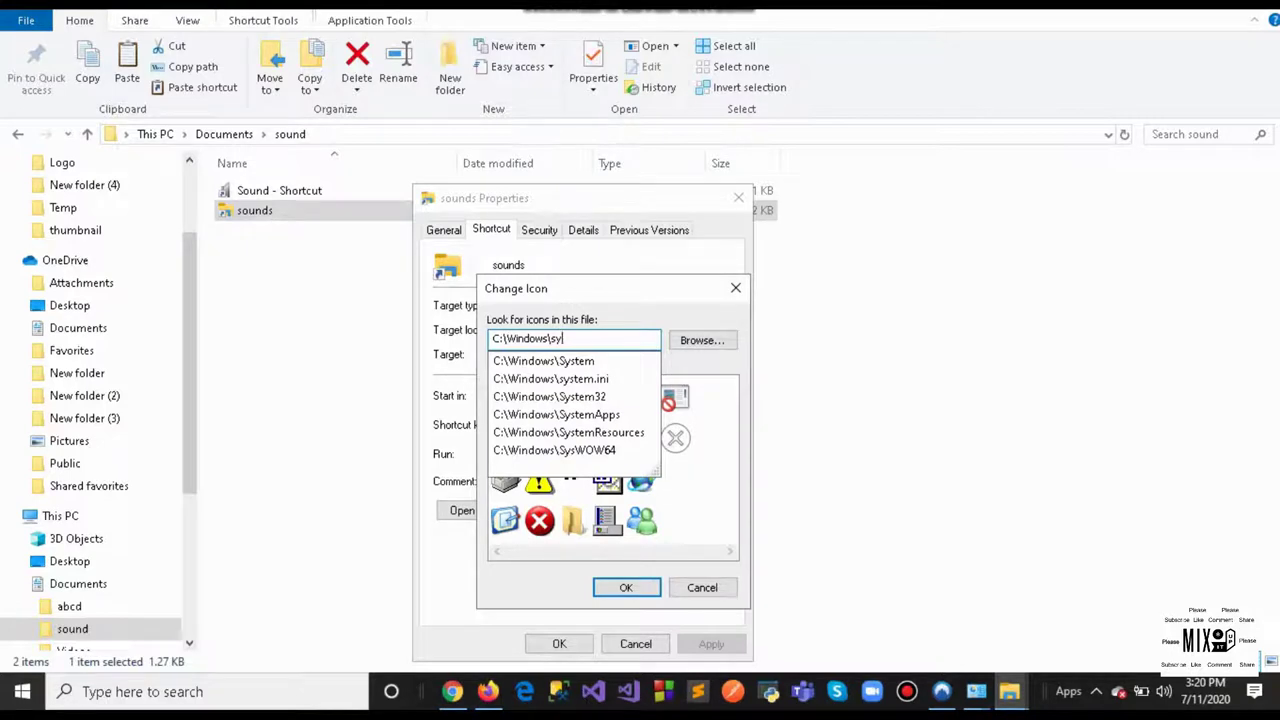
text(stem)
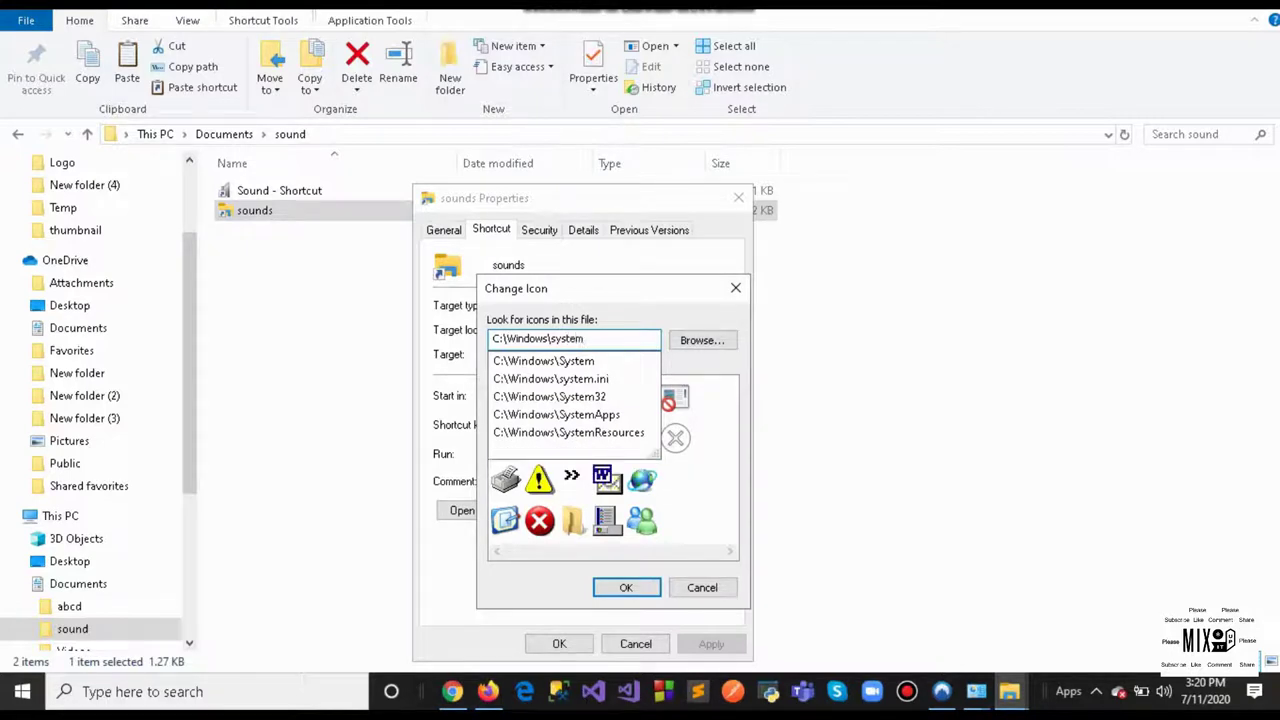
text(32)
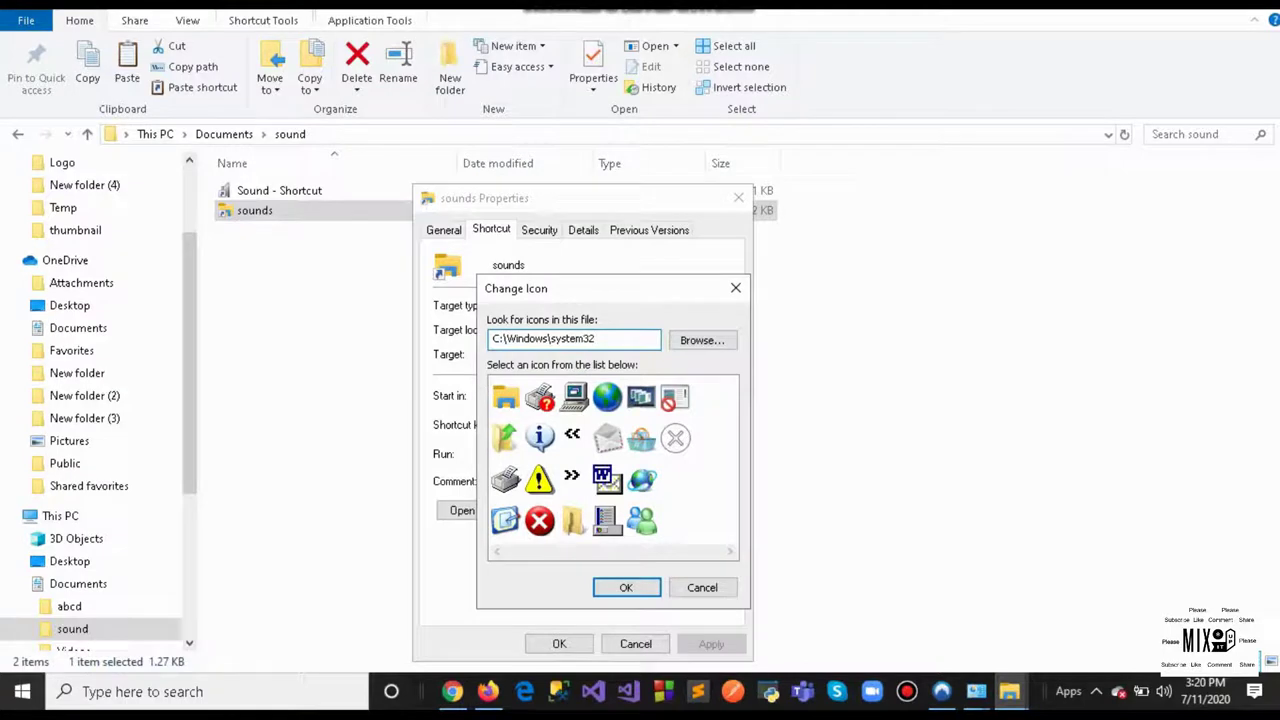
text(\)
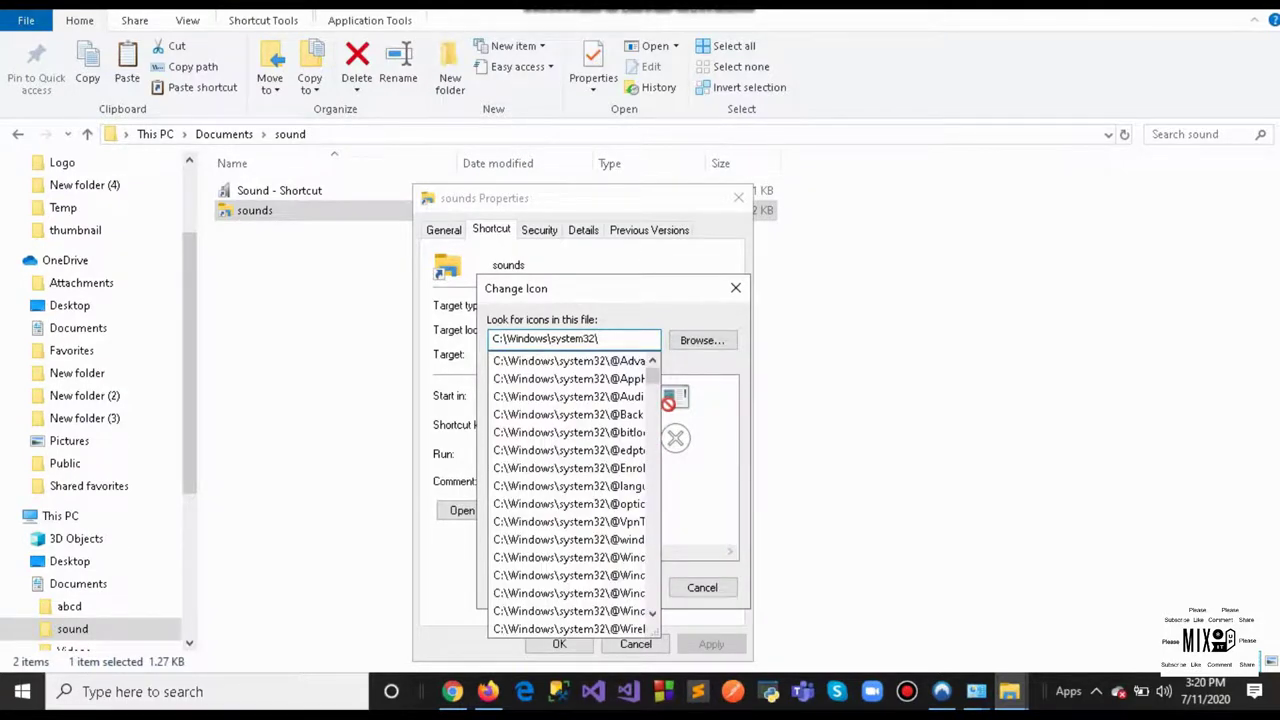
text(mms)
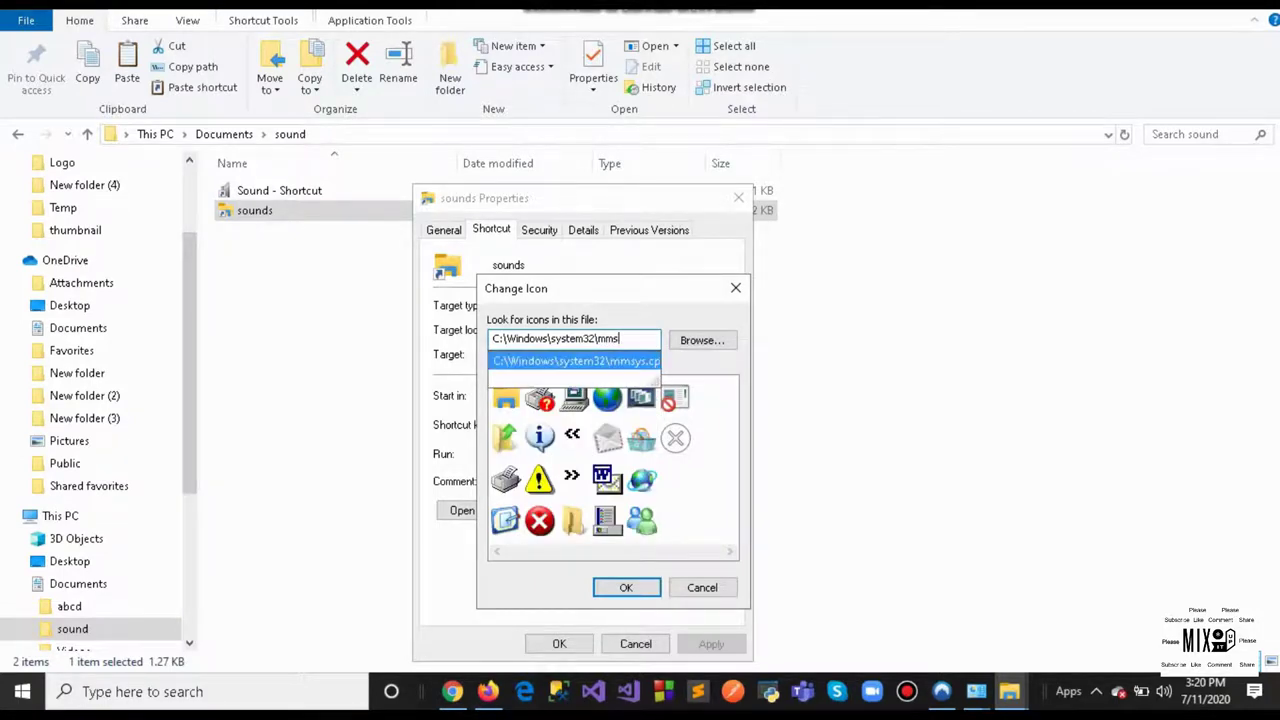
key(Return)
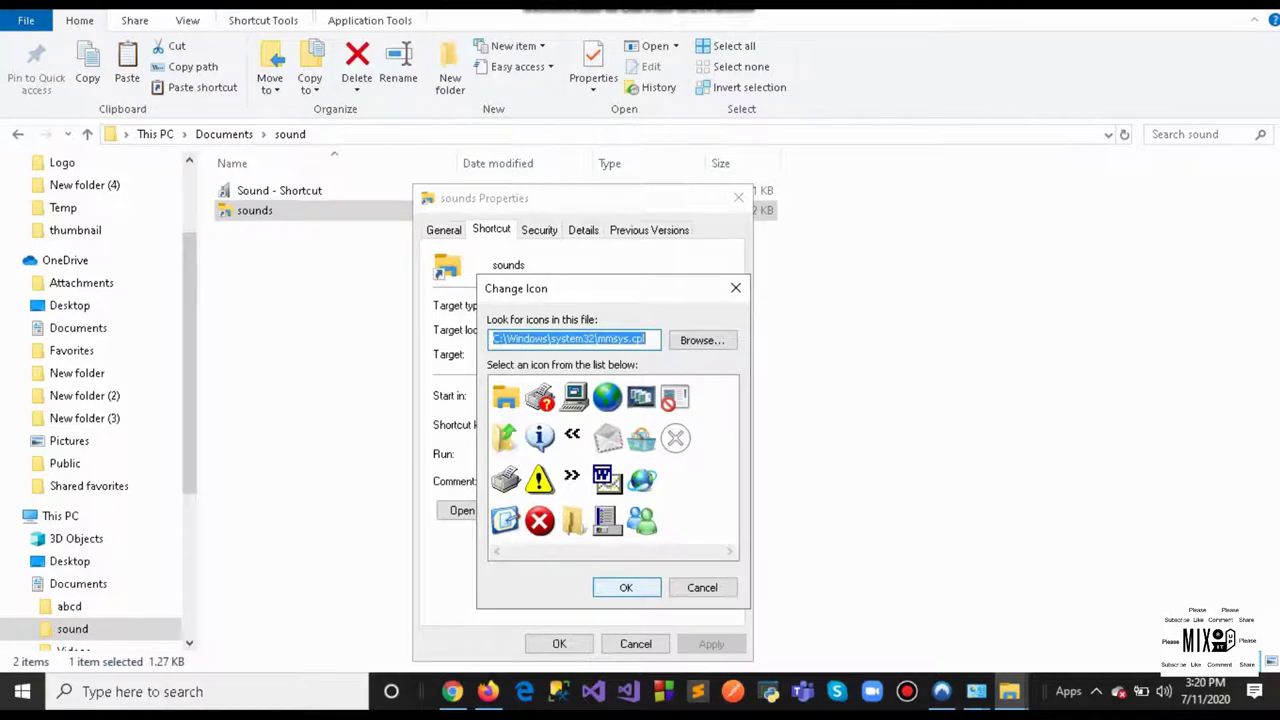
Choose the grey speaker icon from mmsys.cpl and confirm both Change Icon and Properties
key(Return)
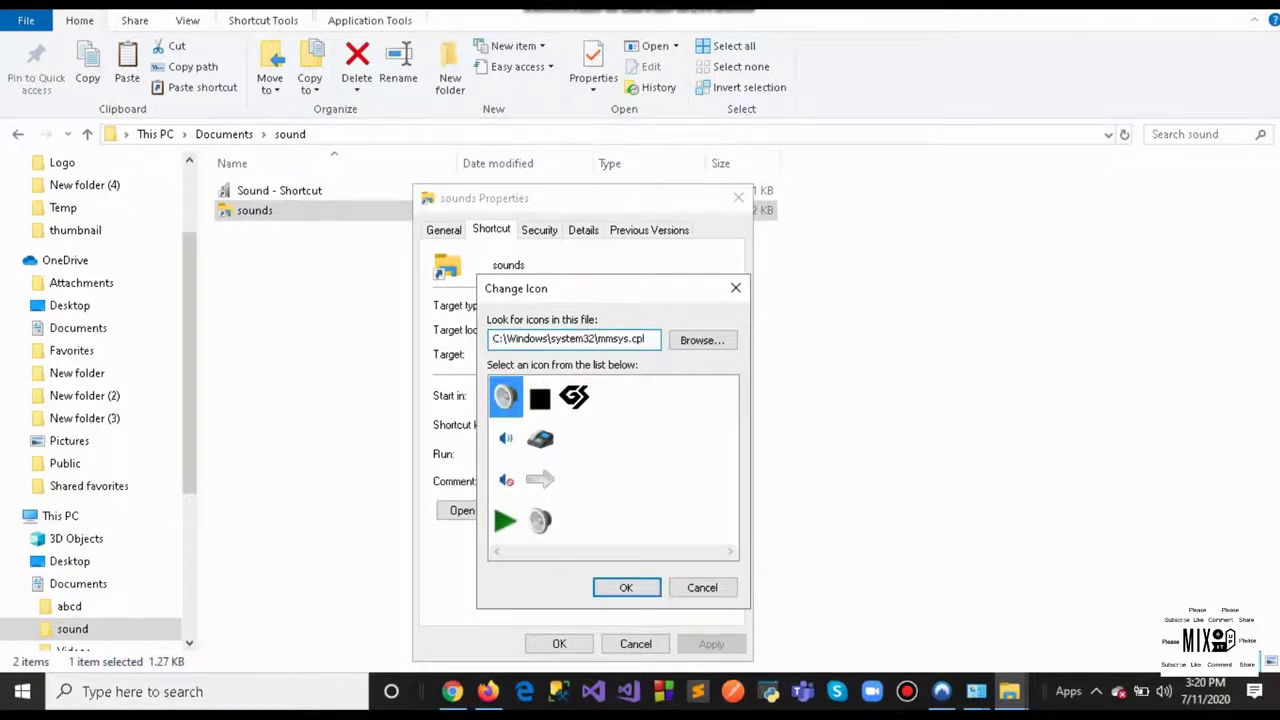
click(540, 520)
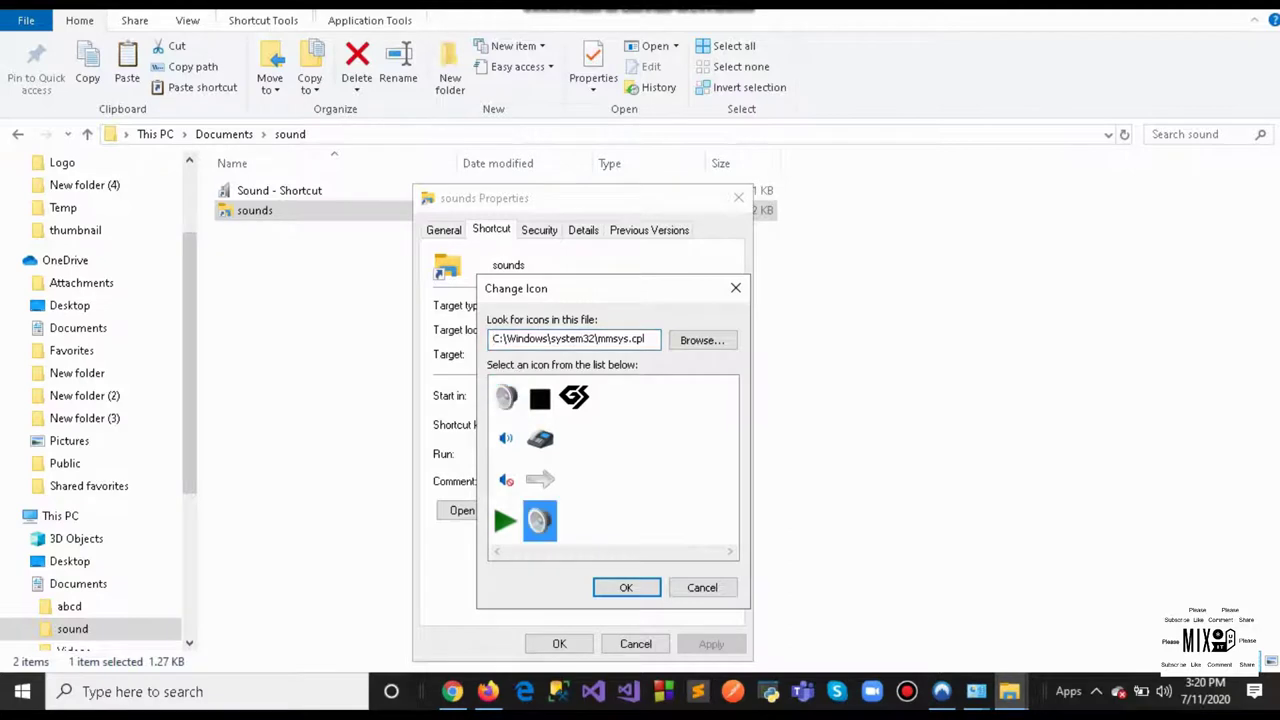
click(505, 397)
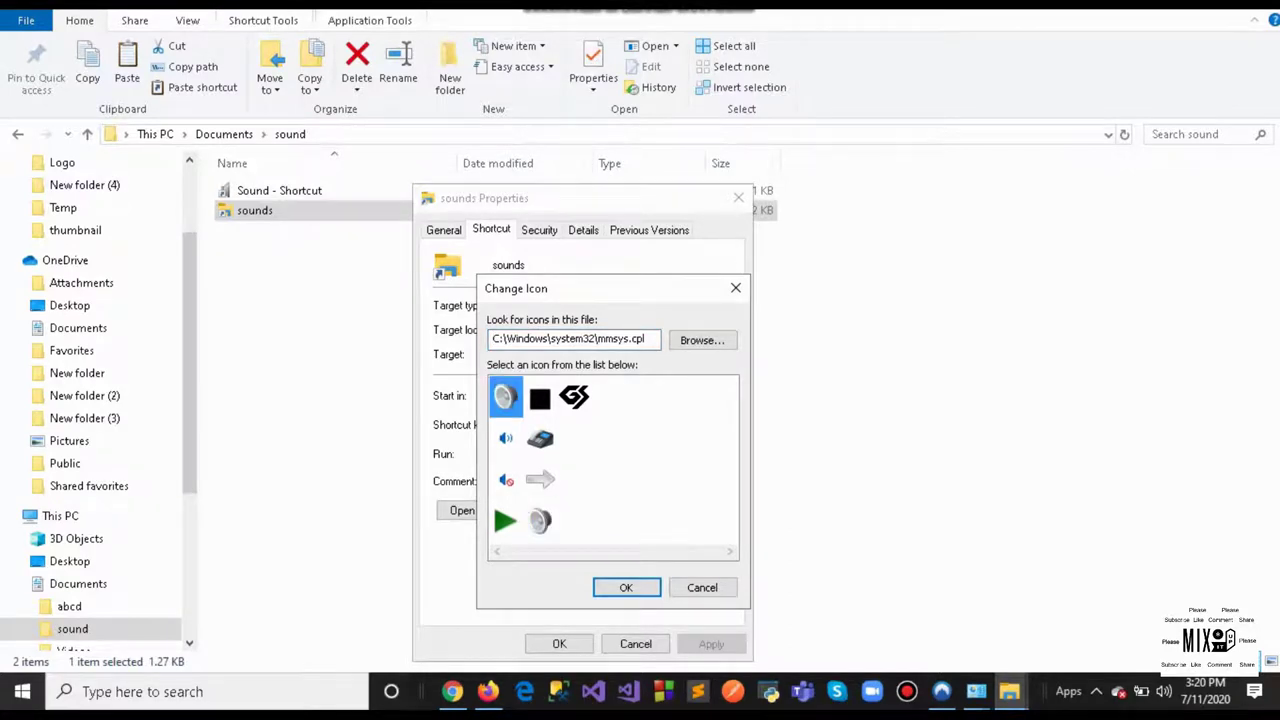
click(626, 587)
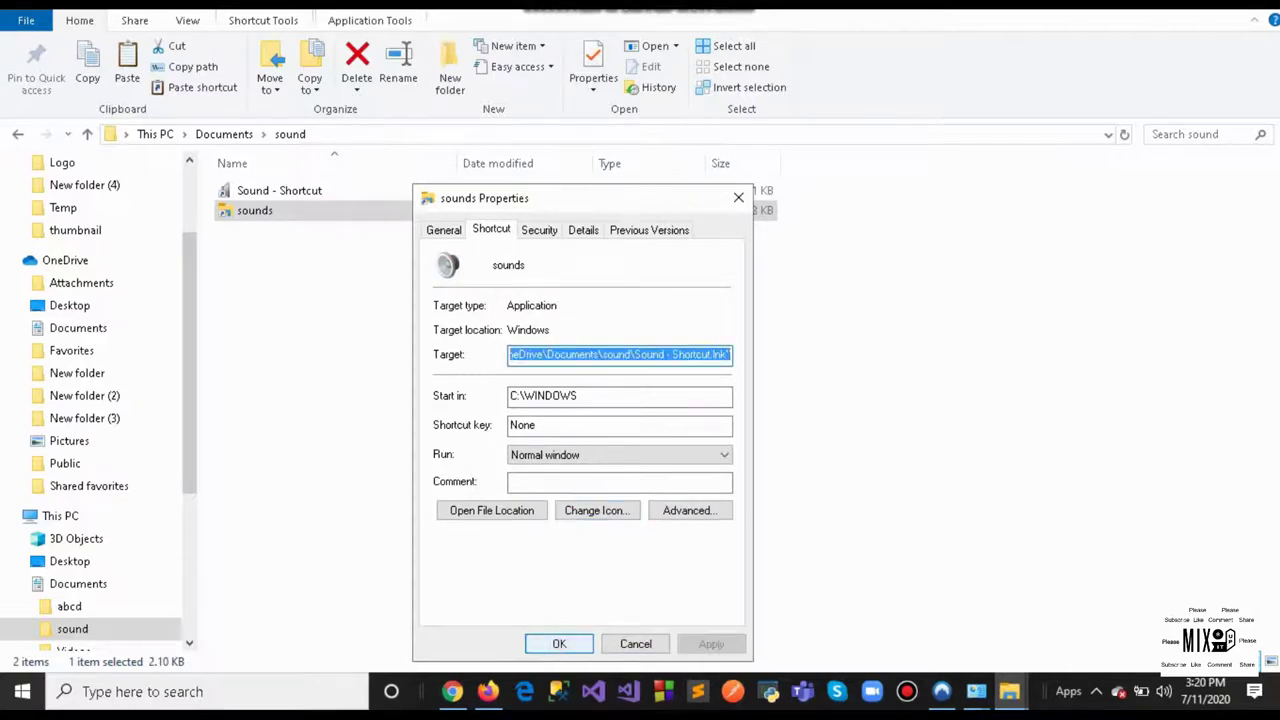
click(559, 643)
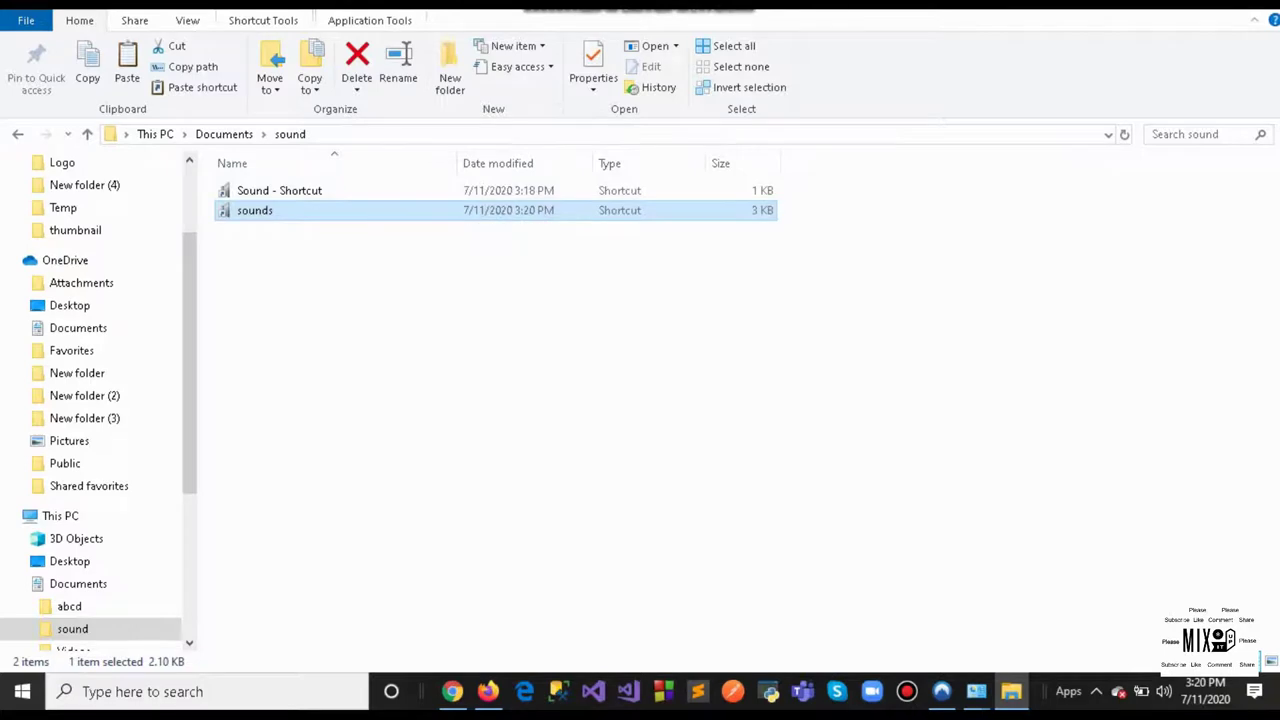
Pin the 3 KB speaker-icon 'sounds' shortcut from the sound folder to the taskbar
drag(372, 210, 628, 690)
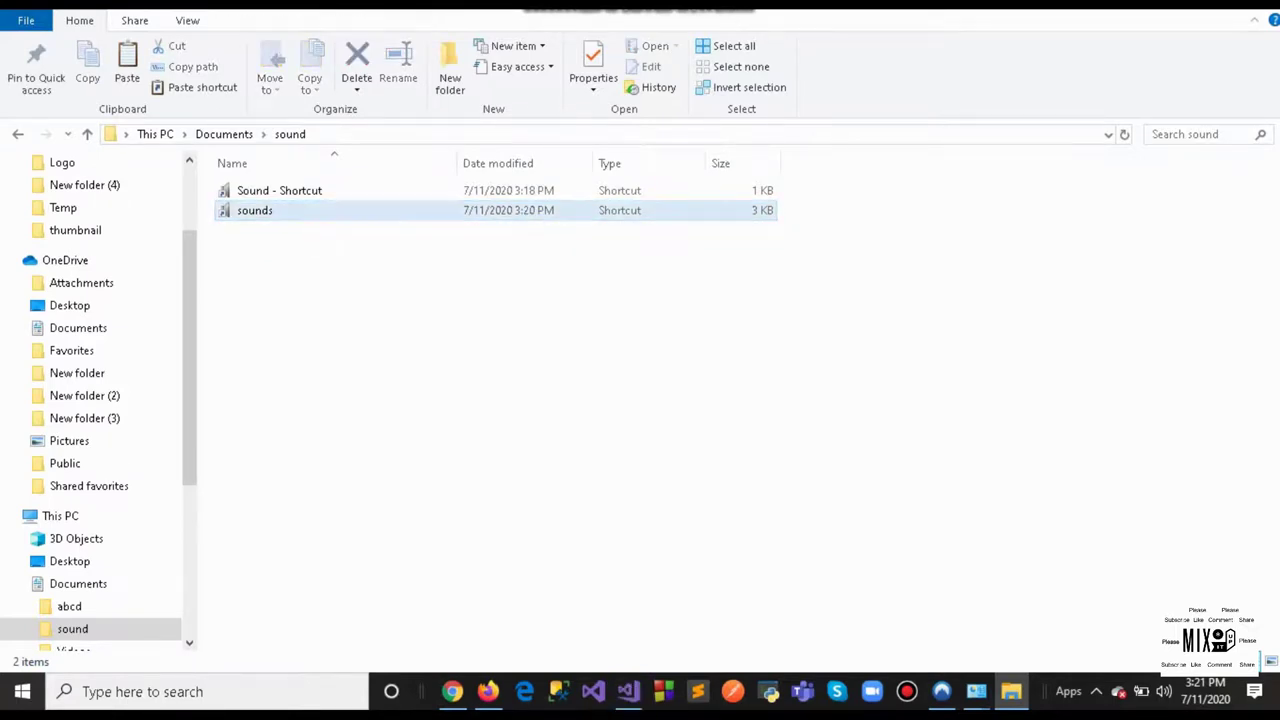
click(331, 212)
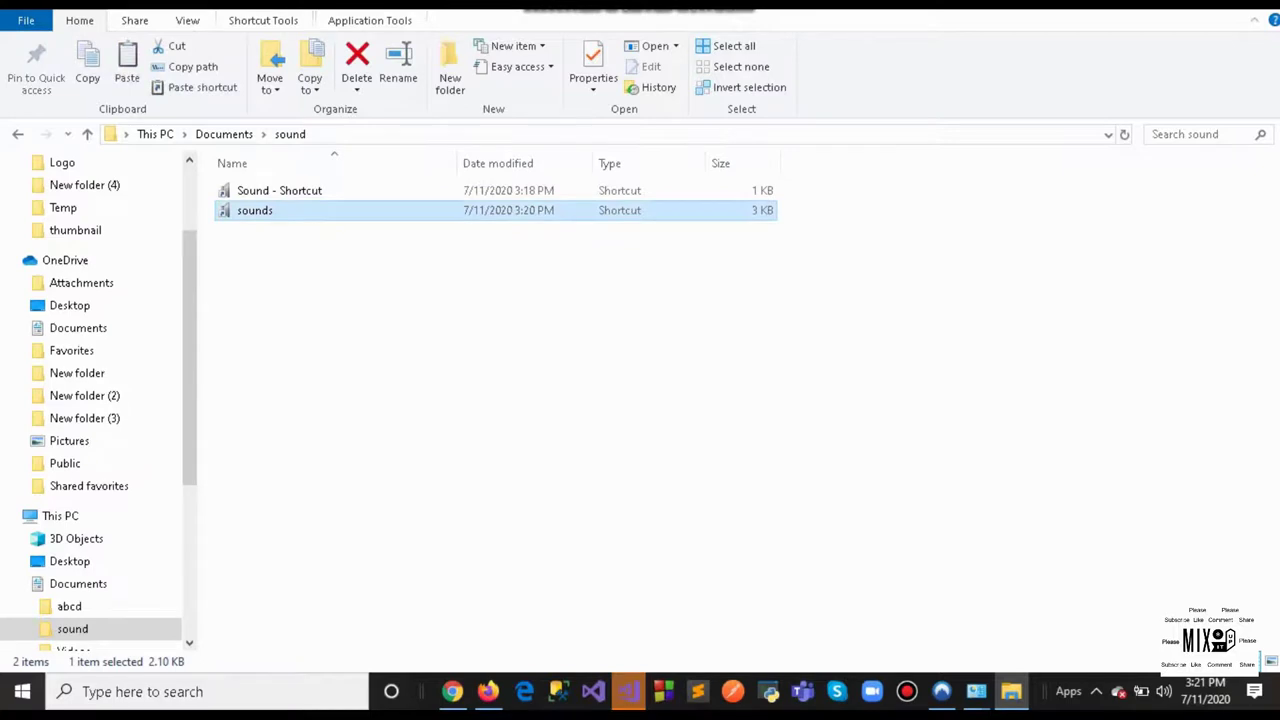
drag(331, 212, 562, 690)
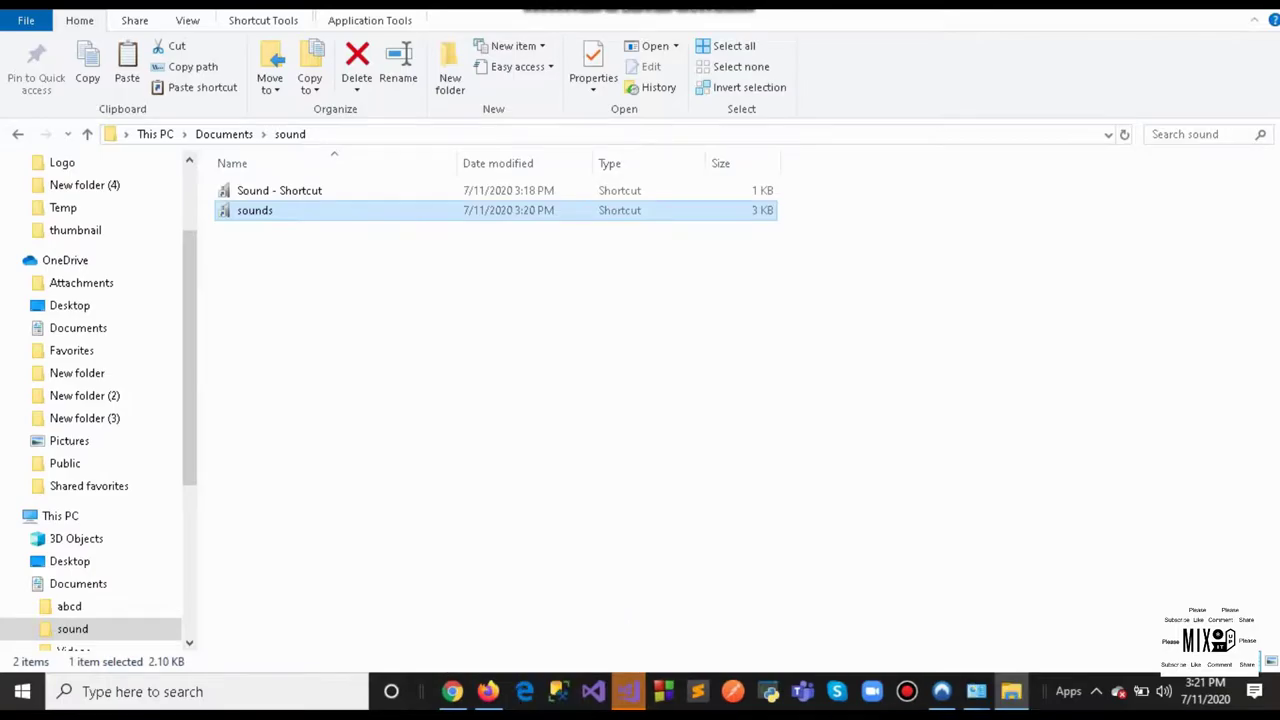